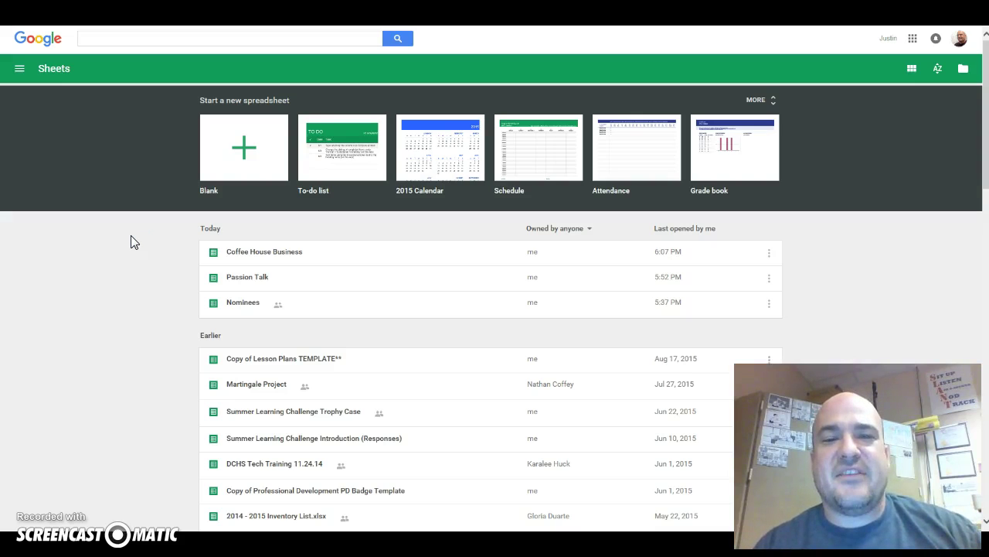
# Open the existing Coffee House Business spreadsheet from the list of recent files.
pyautogui.click(132, 242)
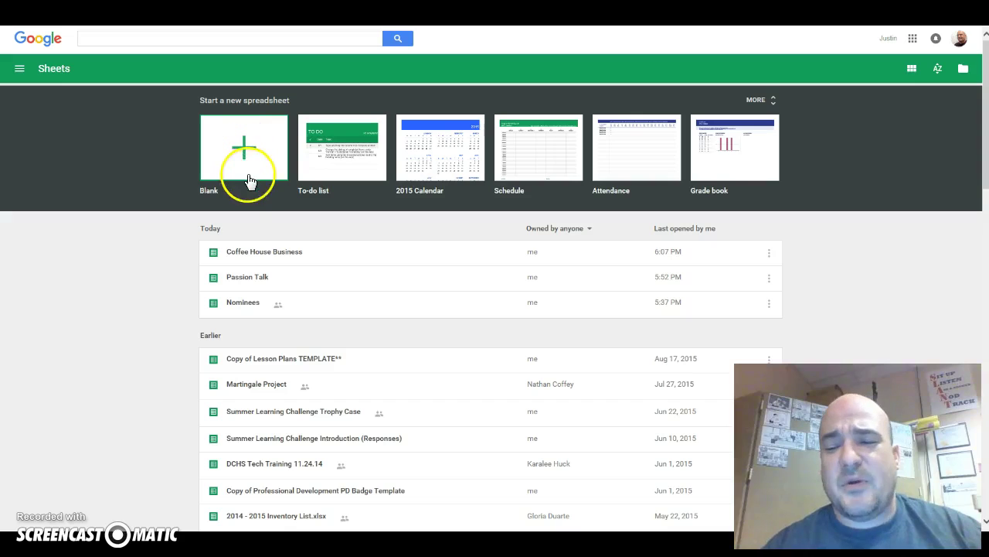
pyautogui.click(253, 255)
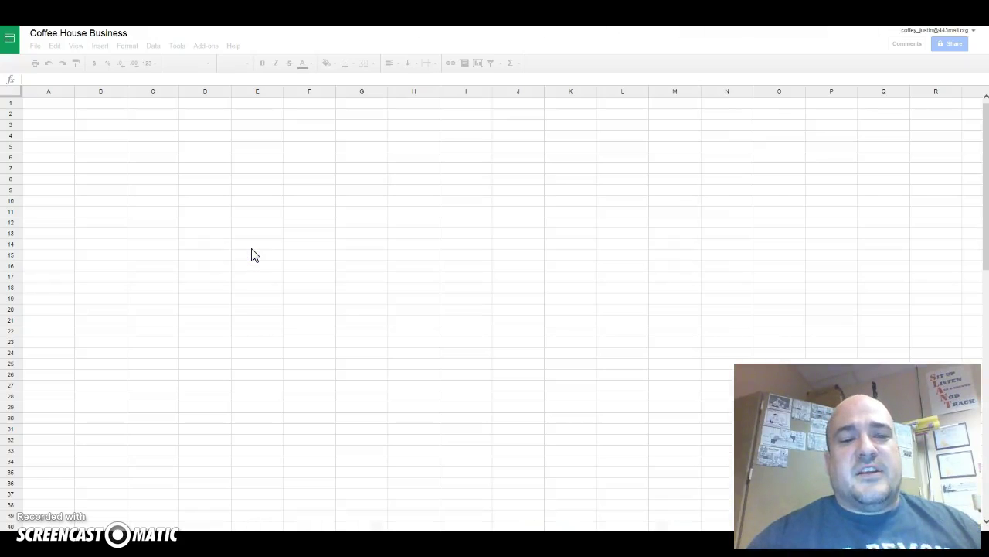
pyautogui.click(150, 138)
pyautogui.click(114, 125)
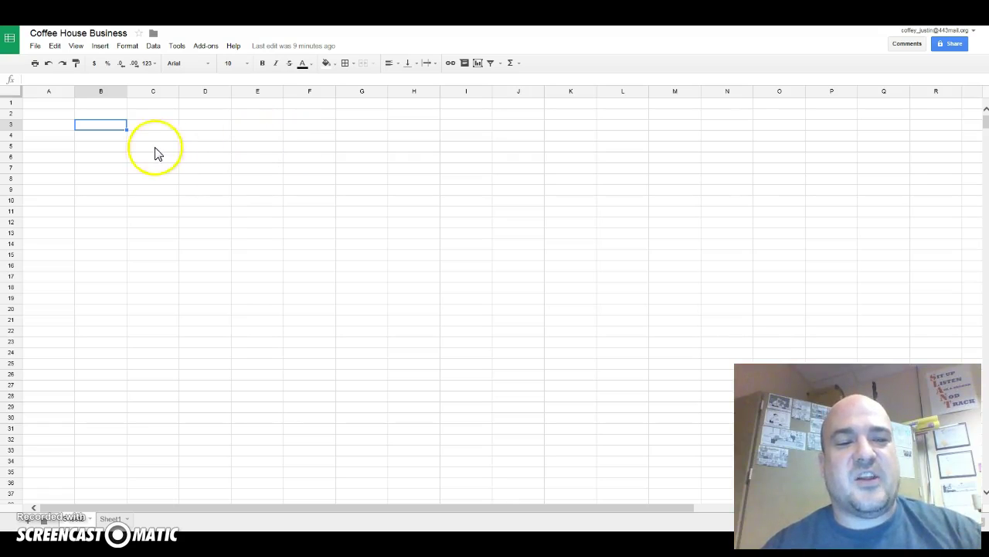
# Enter the column heading ITEMS in cell A2.
pyautogui.click(62, 116)
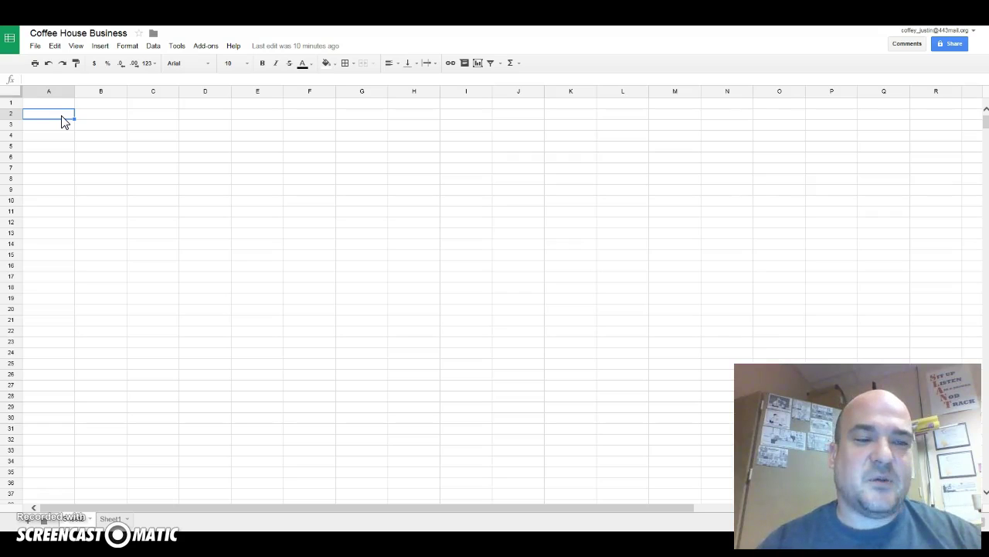
pyautogui.write('ITEMS')
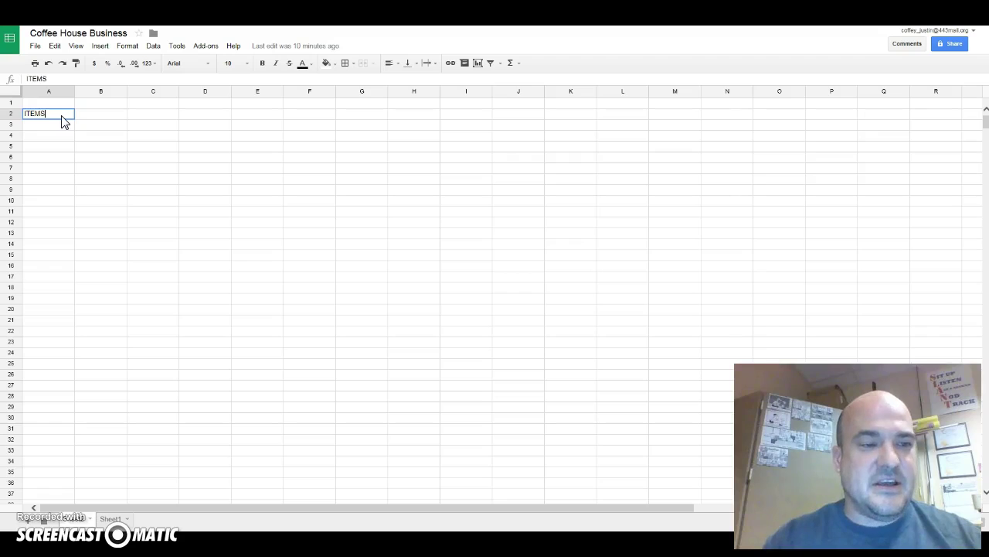
pyautogui.press('Return')
pyautogui.click(56, 128)
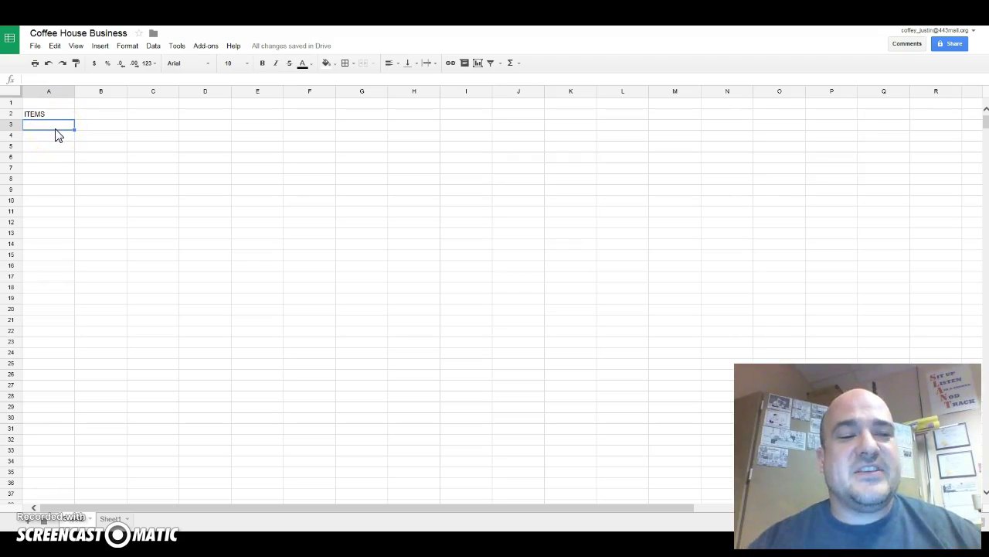
# List V-Neck, Crew Neck Shirt and Hoodie in cells A3 to A5 under the ITEMS heading.
pyautogui.write('V-Nec')
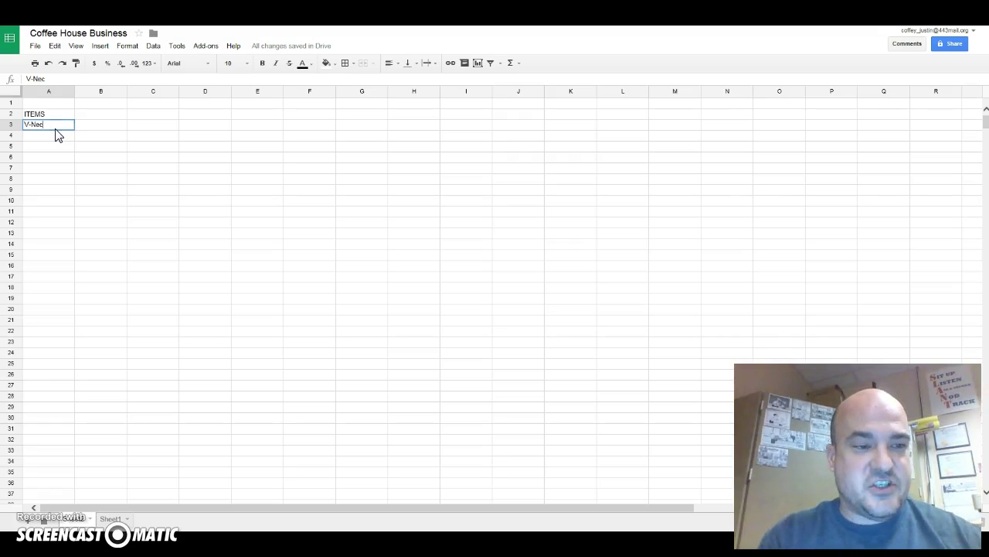
pyautogui.write('k')
pyautogui.press('Return')
pyautogui.write('Crew Neck')
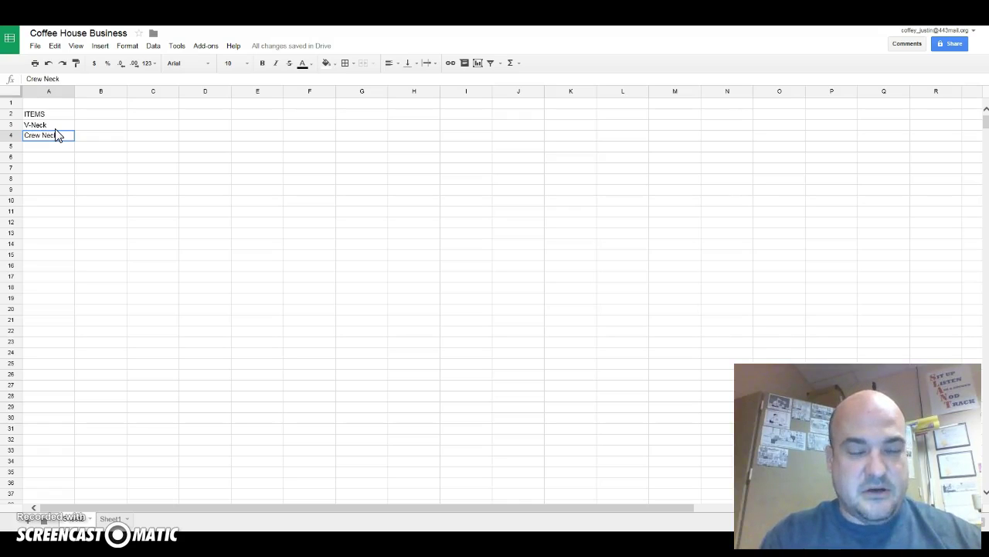
pyautogui.write(' Shirt')
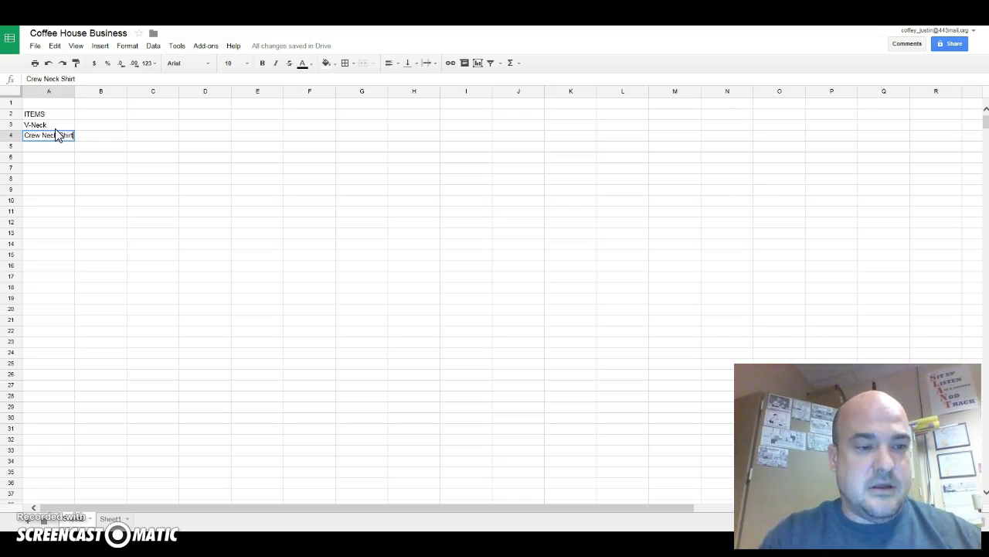
pyautogui.press('Return')
pyautogui.write('Hoodie')
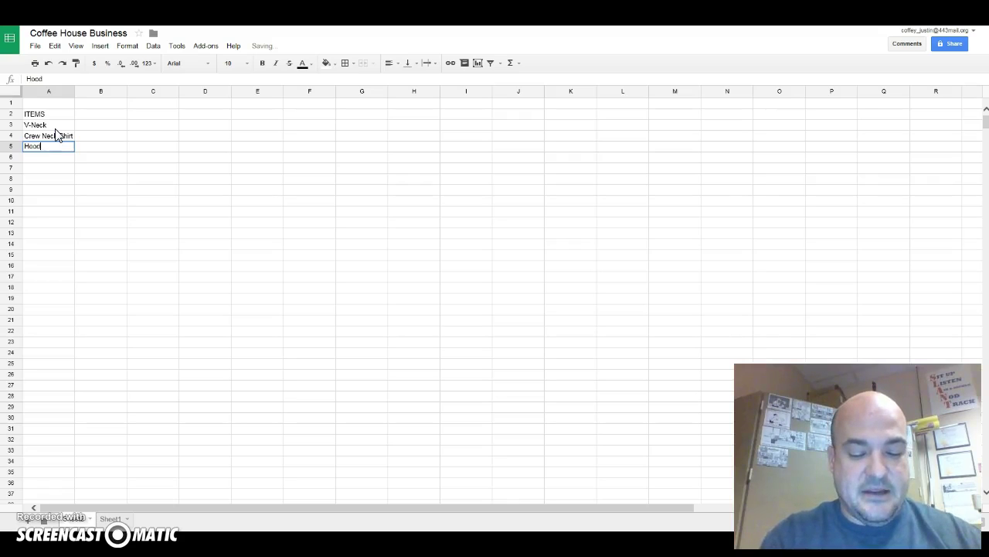
pyautogui.press('Return')
# Add Long Sleeve Shirt, Shorts and Pants in cells A6 to A8, and widen column A to fit the item names.
pyautogui.write('Long Sleeve Shirt')
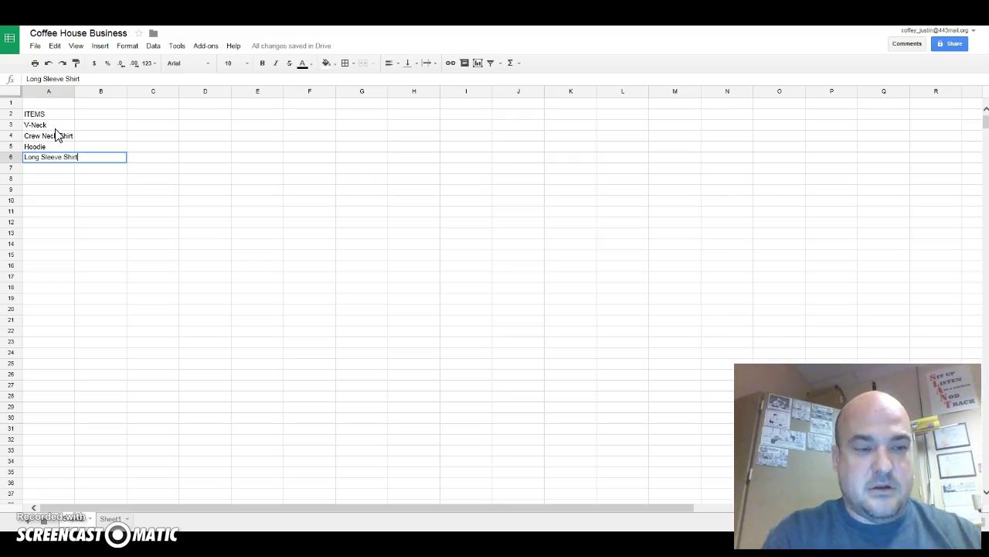
pyautogui.press('Return')
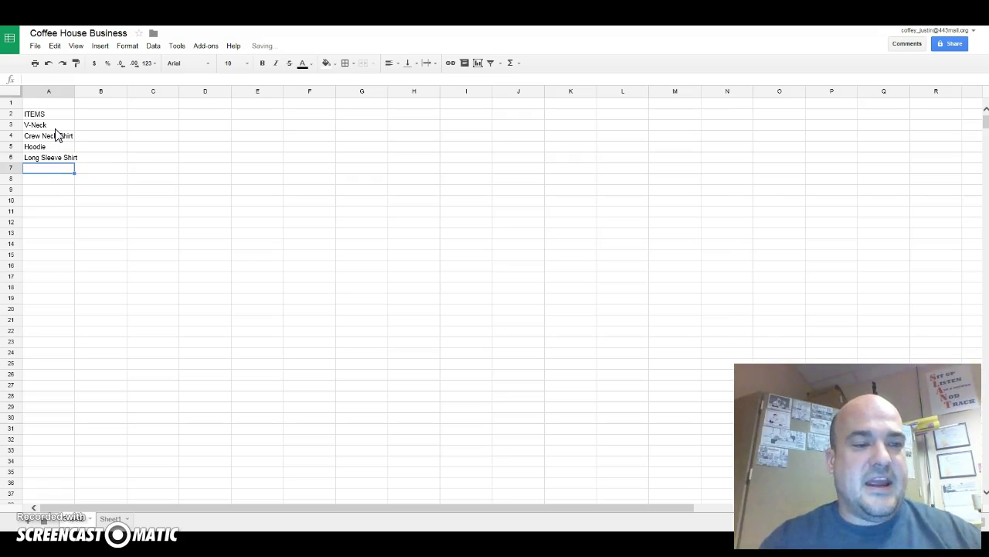
pyautogui.write('Shorts')
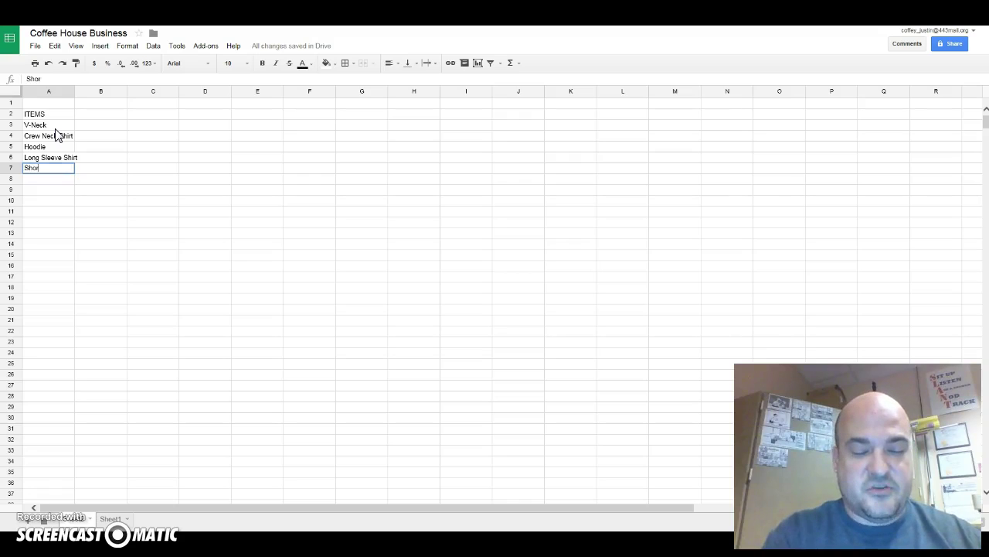
pyautogui.press('Return')
pyautogui.write('Pants')
pyautogui.press('Return')
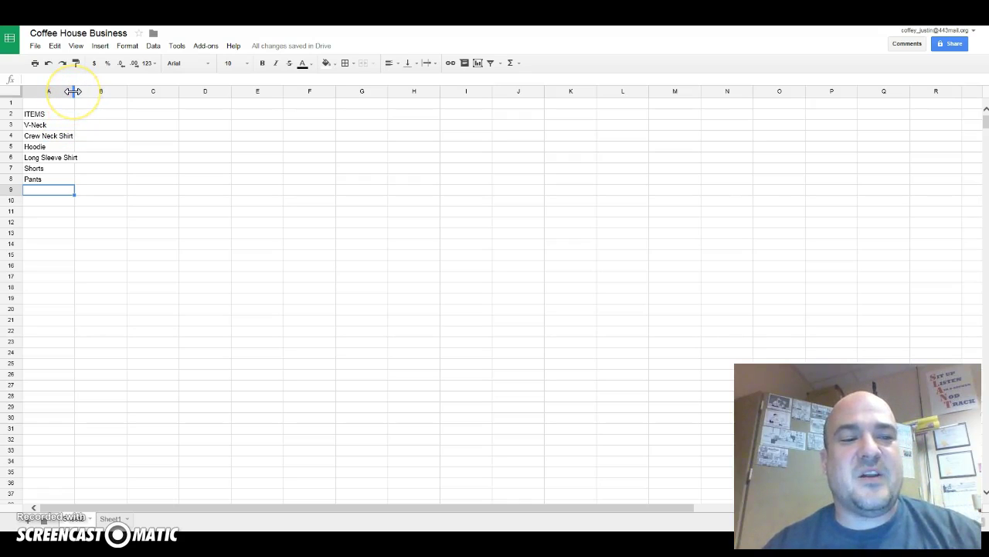
pyautogui.moveTo(73, 91); pyautogui.dragTo(85, 92)
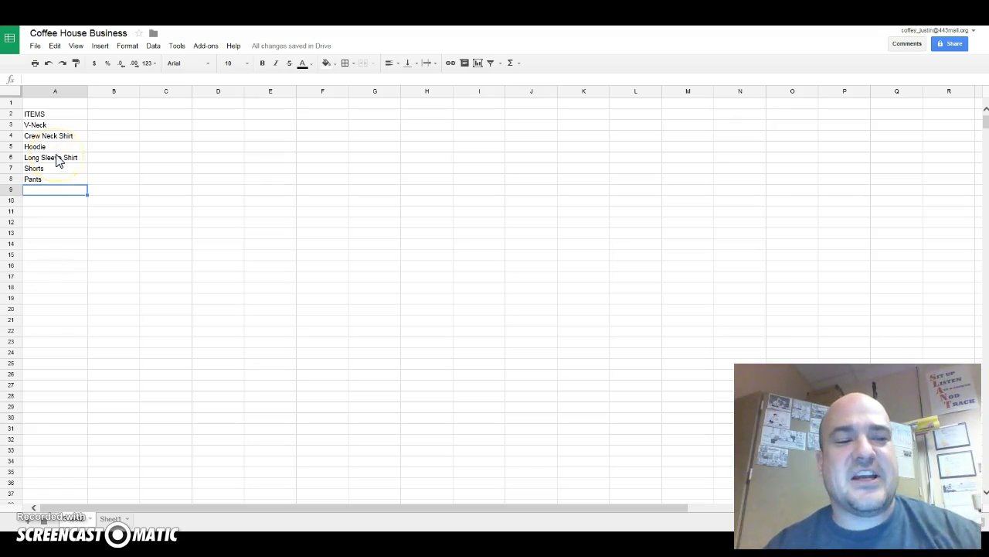
# Enter the column heading PRICE in cell B2, beside the ITEMS heading.
pyautogui.click(99, 115)
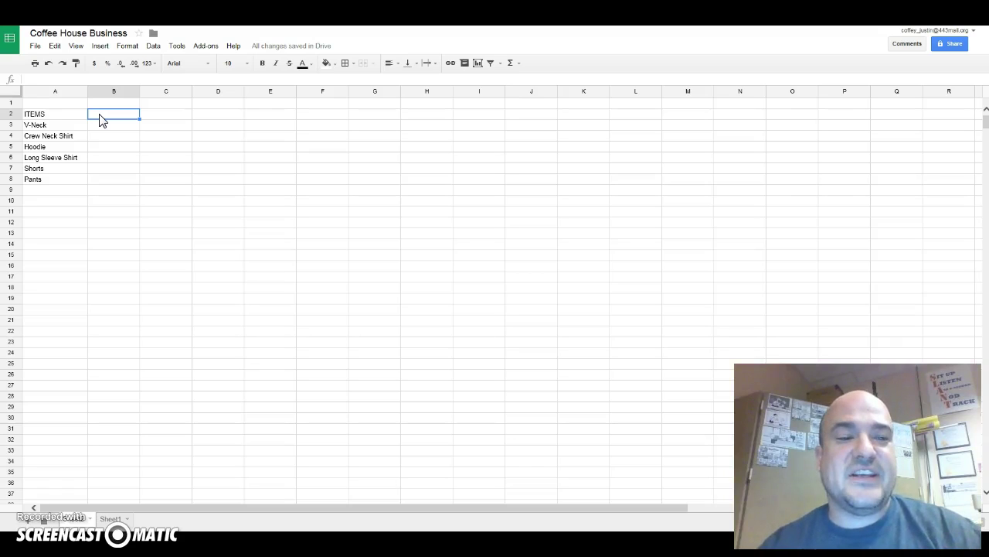
pyautogui.doubleClick(100, 116)
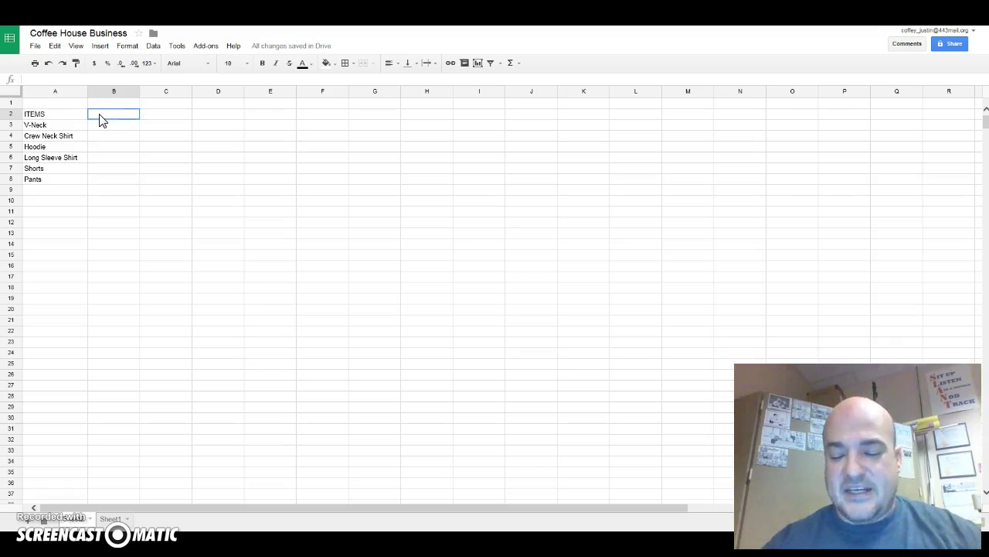
pyautogui.write('PRICE')
pyautogui.press('Return')
pyautogui.click(124, 131)
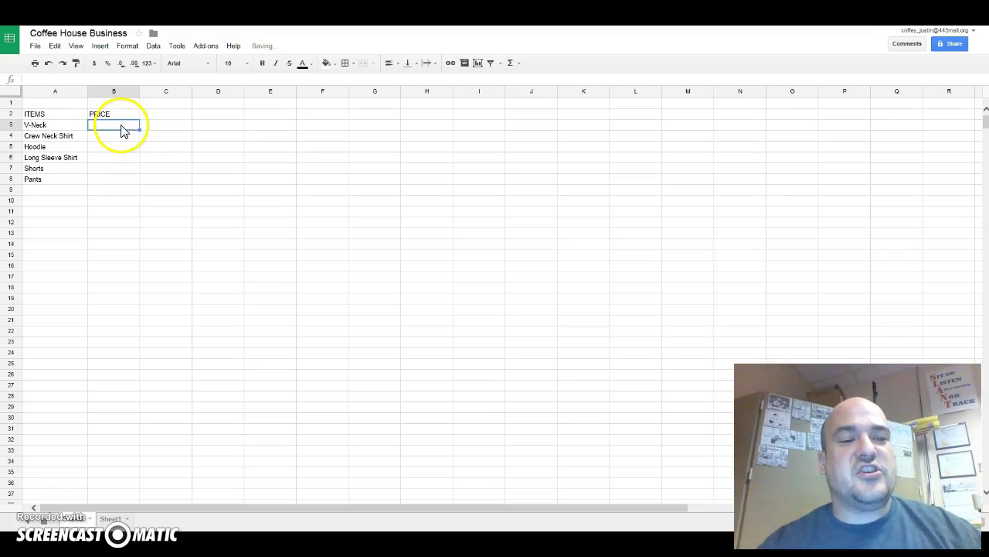
# Enter the prices $8 for V-Neck, $9 for Crew Neck Shirt and $30 for Hoodie in cells B3 to B5.
pyautogui.click(121, 131)
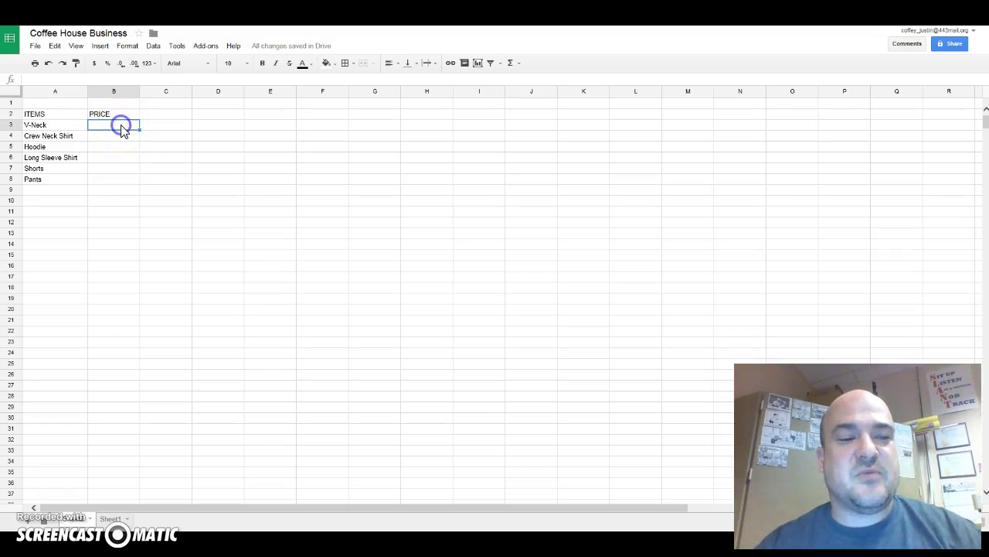
pyautogui.write('$8')
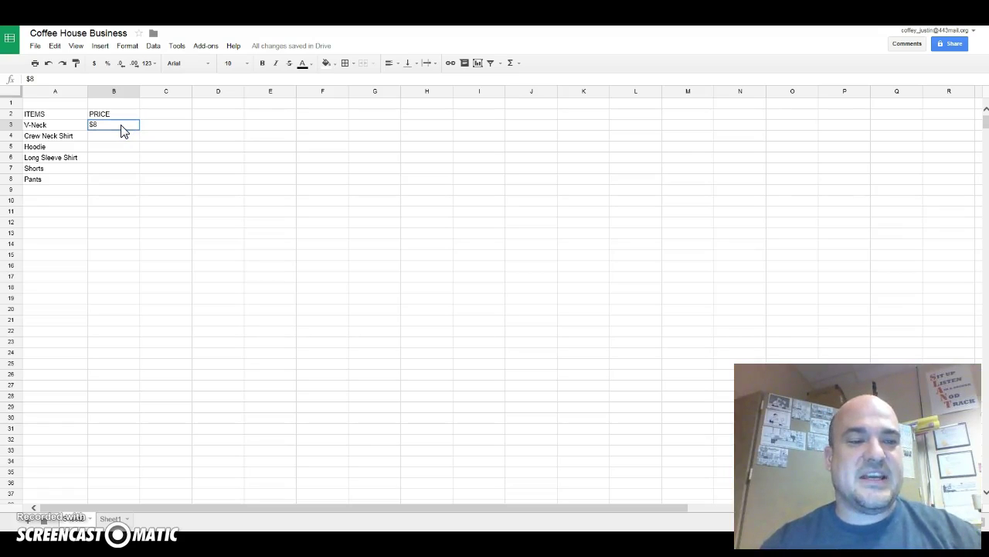
pyautogui.press('Return')
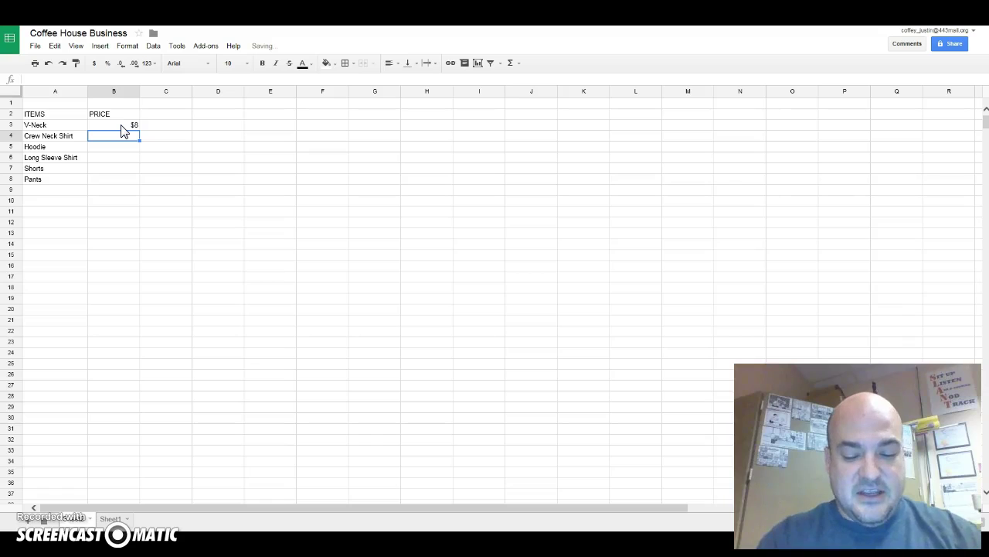
pyautogui.write('$9')
pyautogui.press('Return')
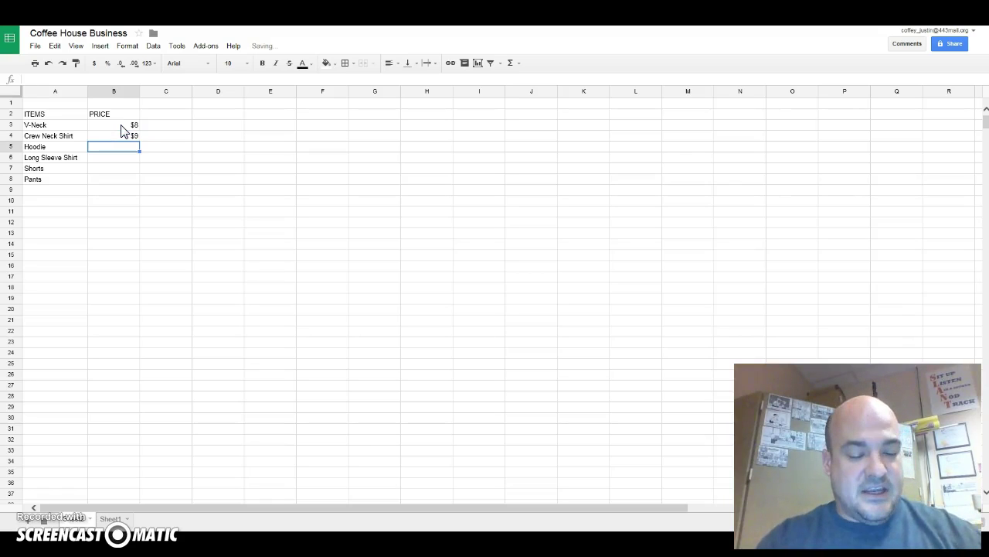
pyautogui.write('$30')
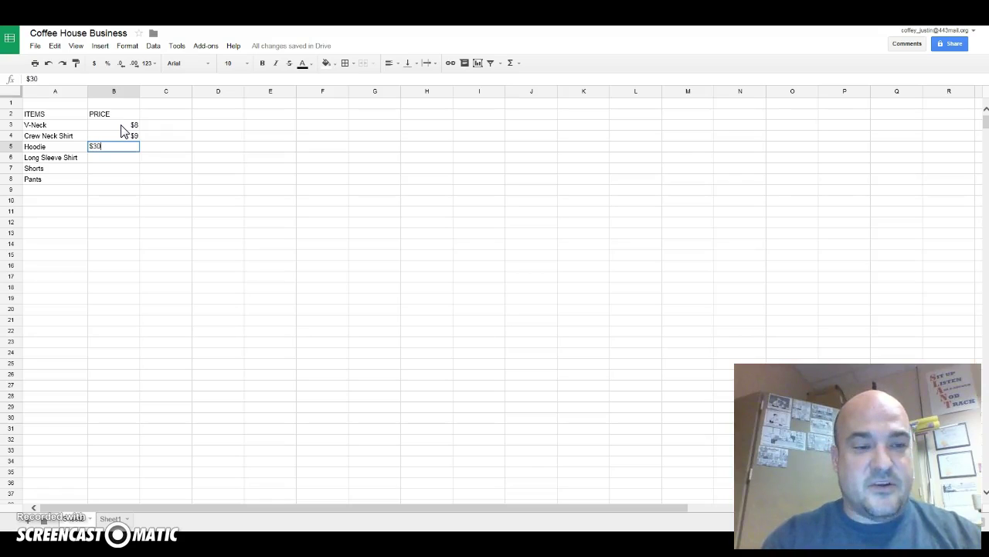
pyautogui.press('Return')
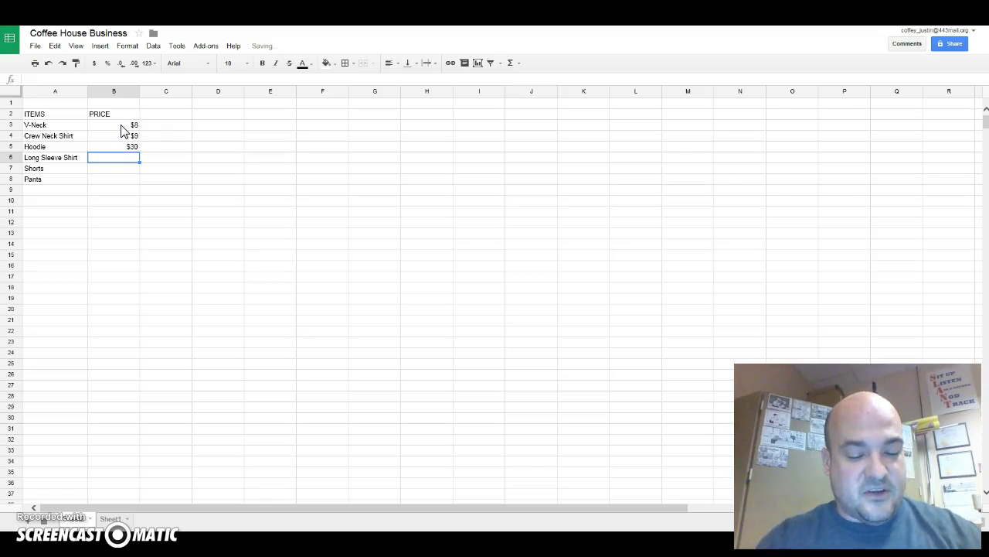
# Enter the prices $15 for Long Sleeve Shirt, $20 for Shorts and $35 for Pants in cells B6 to B8.
pyautogui.write('$')
pyautogui.press('BackSpace')
pyautogui.write('$15')
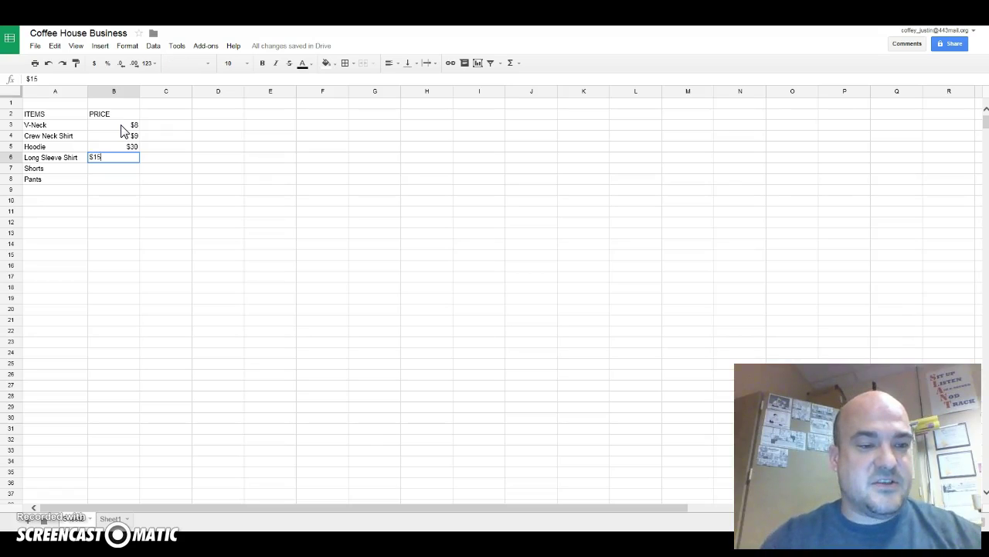
pyautogui.press('Return')
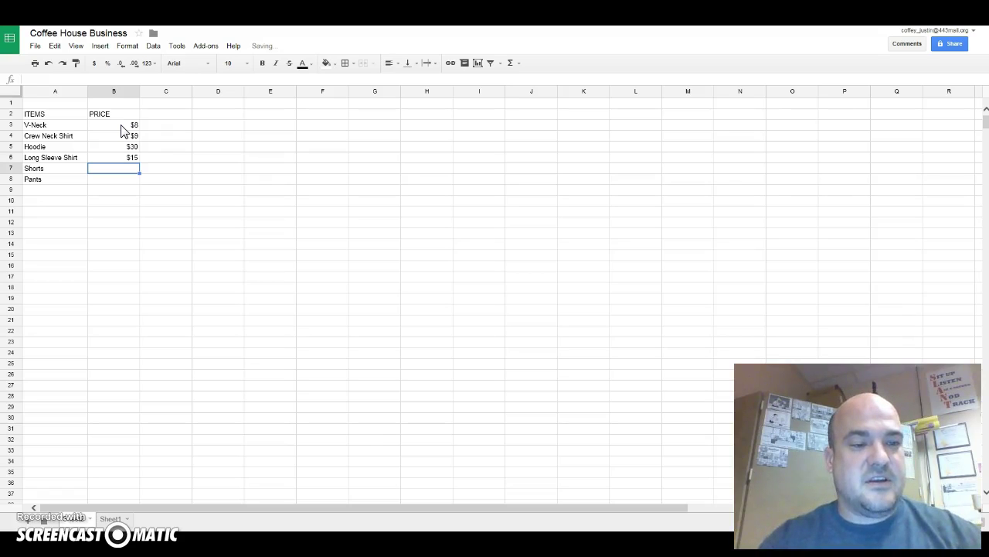
pyautogui.write('$')
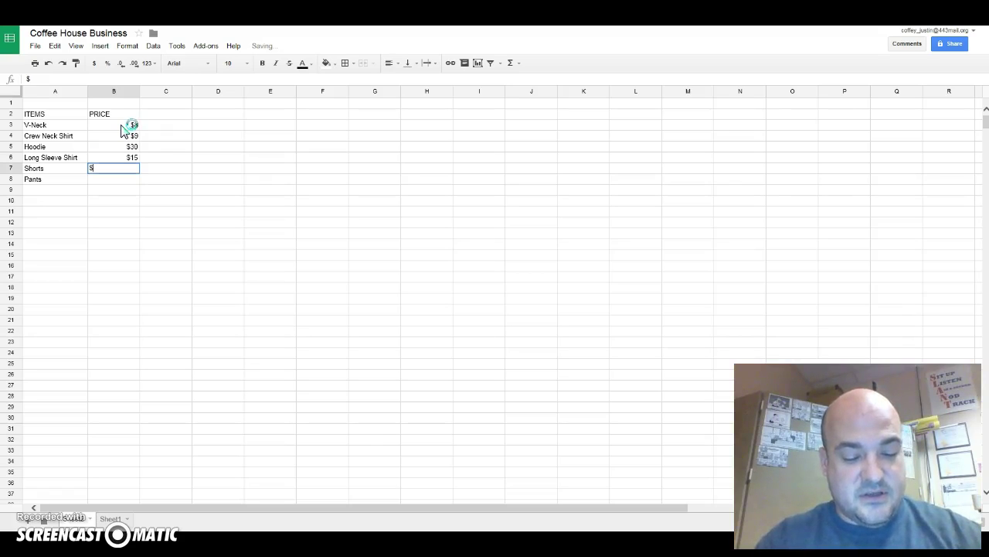
pyautogui.write('20')
pyautogui.press('Return')
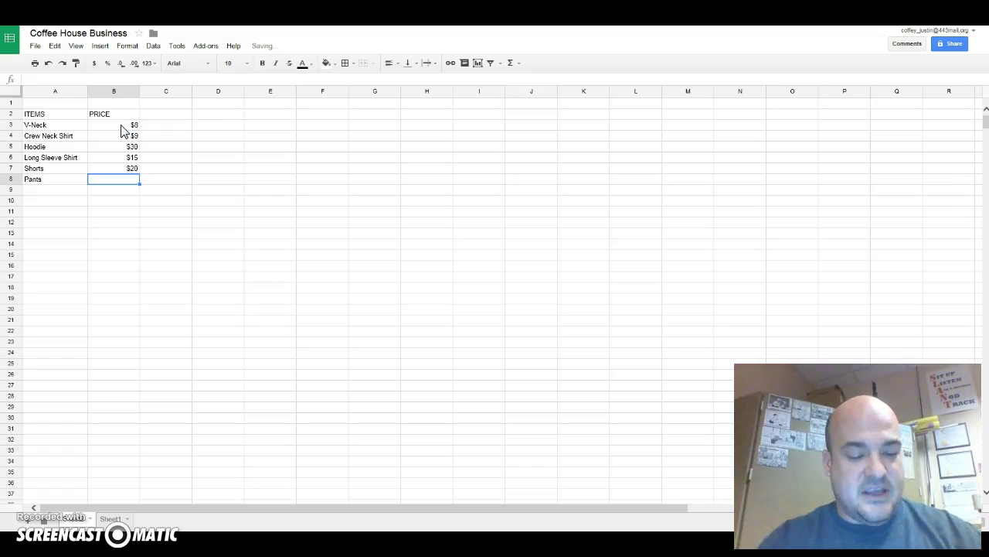
pyautogui.write('$35')
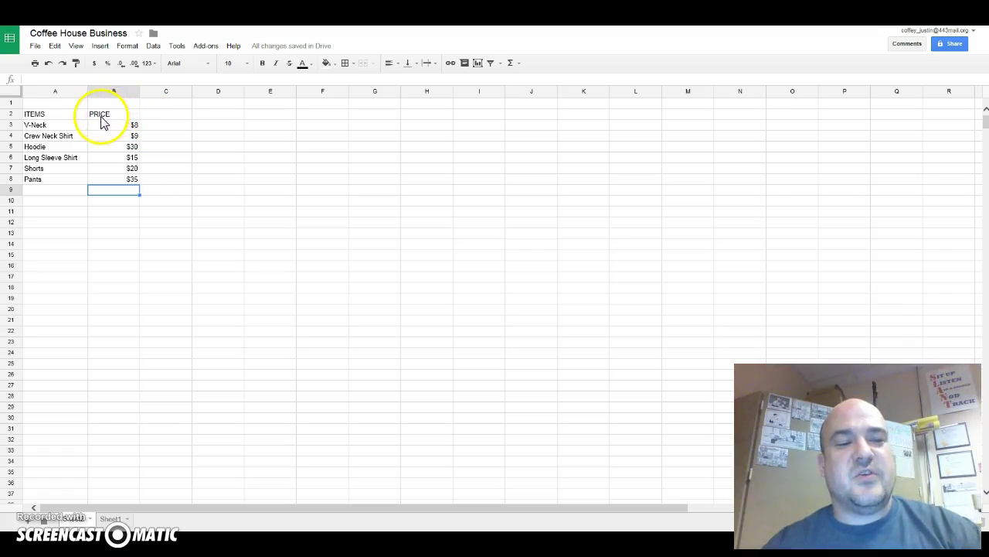
# Enter the column heading QUANTITY in cell C2, beside the PRICE heading.
pyautogui.click(171, 114)
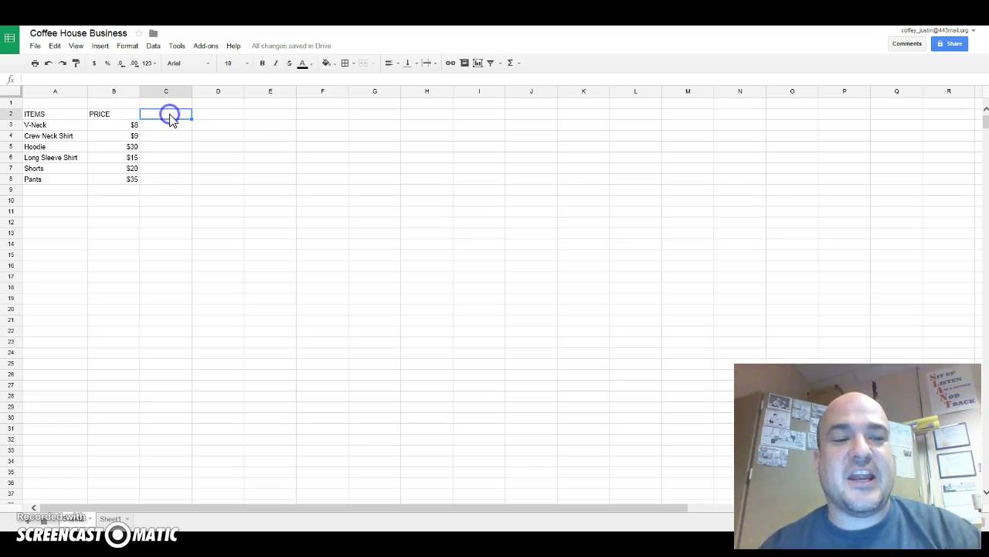
pyautogui.doubleClick(171, 114)
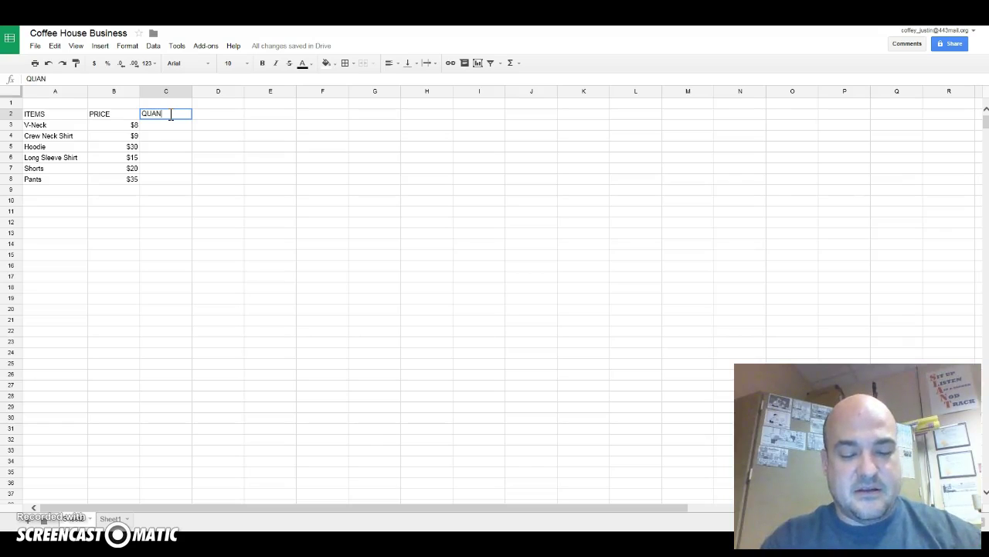
pyautogui.press('Return')
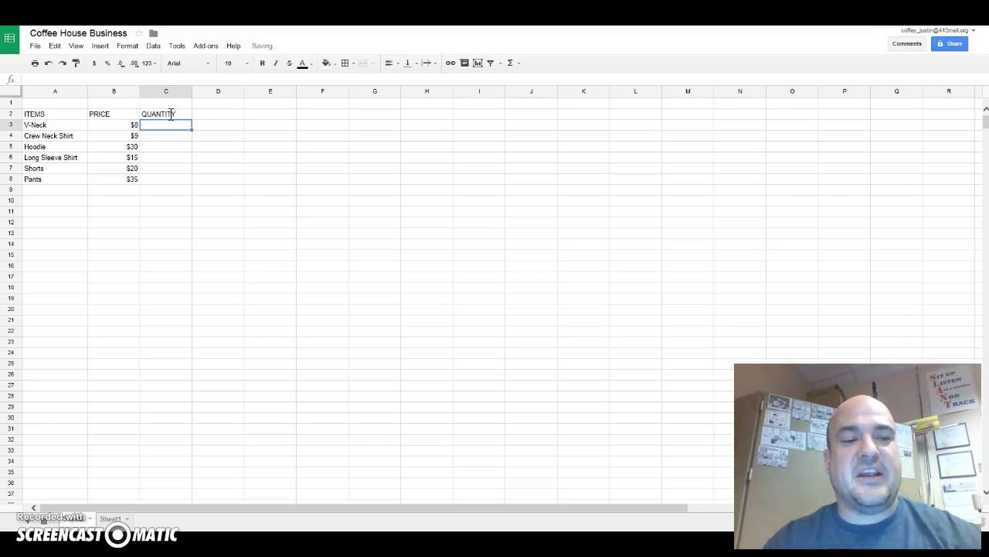
pyautogui.click(177, 160)
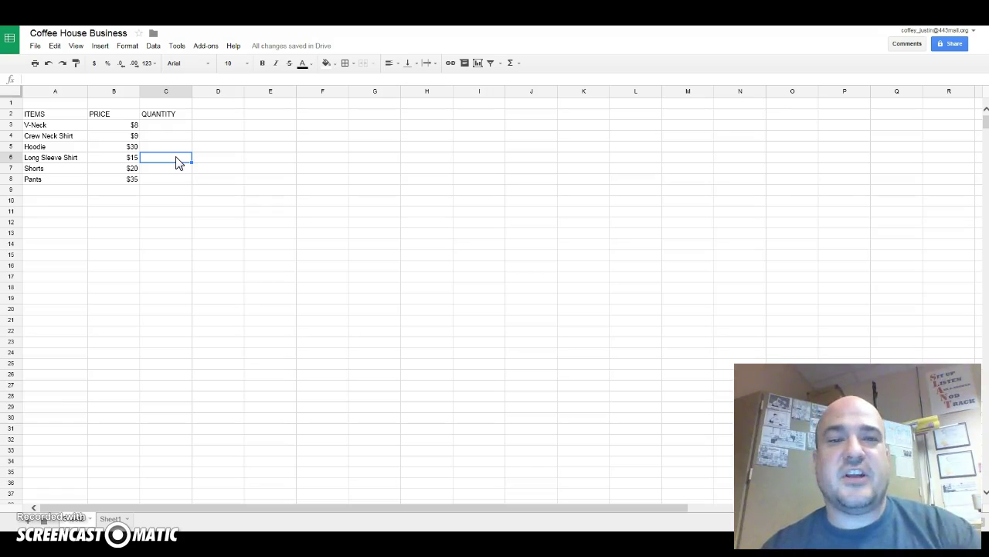
pyautogui.click(170, 127)
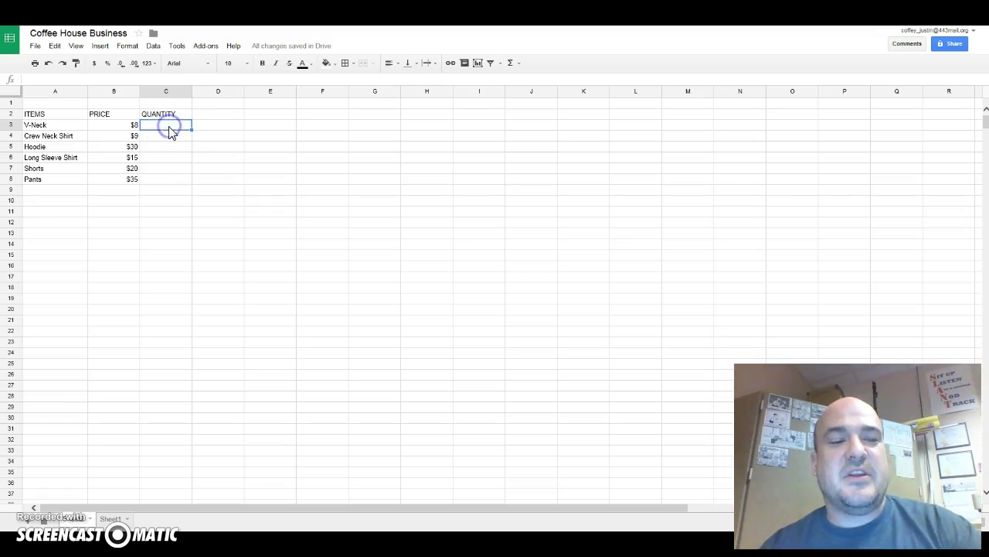
pyautogui.moveTo(172, 129); pyautogui.dragTo(168, 166)
pyautogui.click(165, 171)
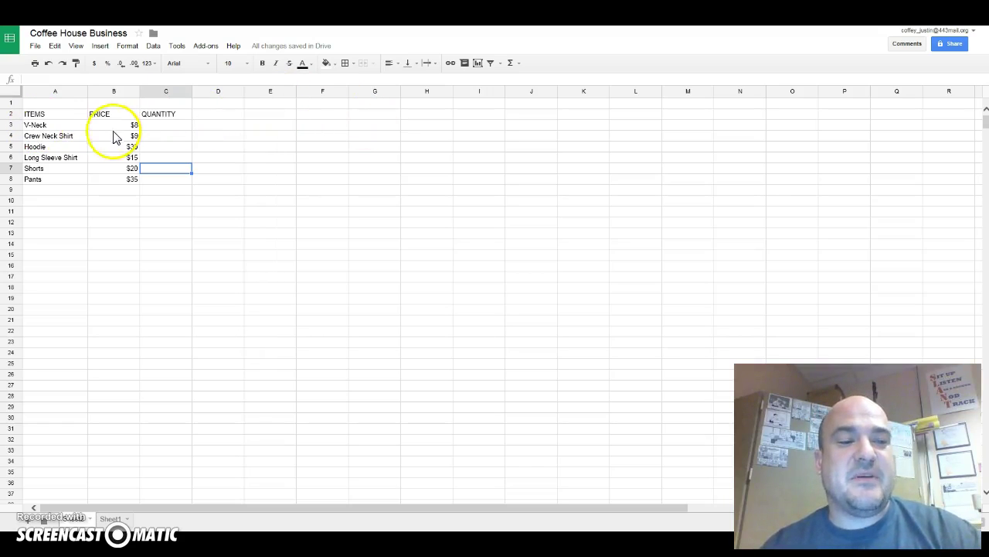
pyautogui.click(42, 129)
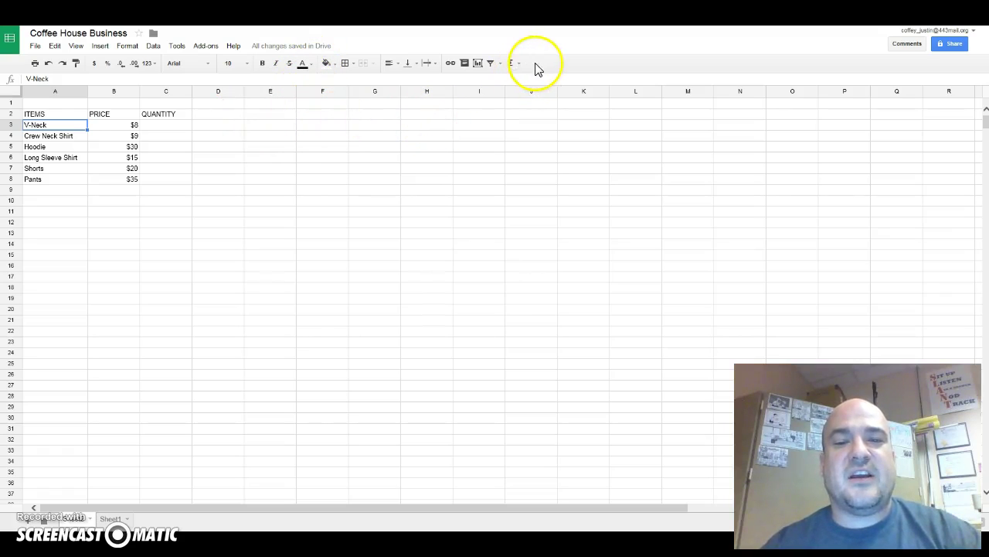
pyautogui.click(465, 64)
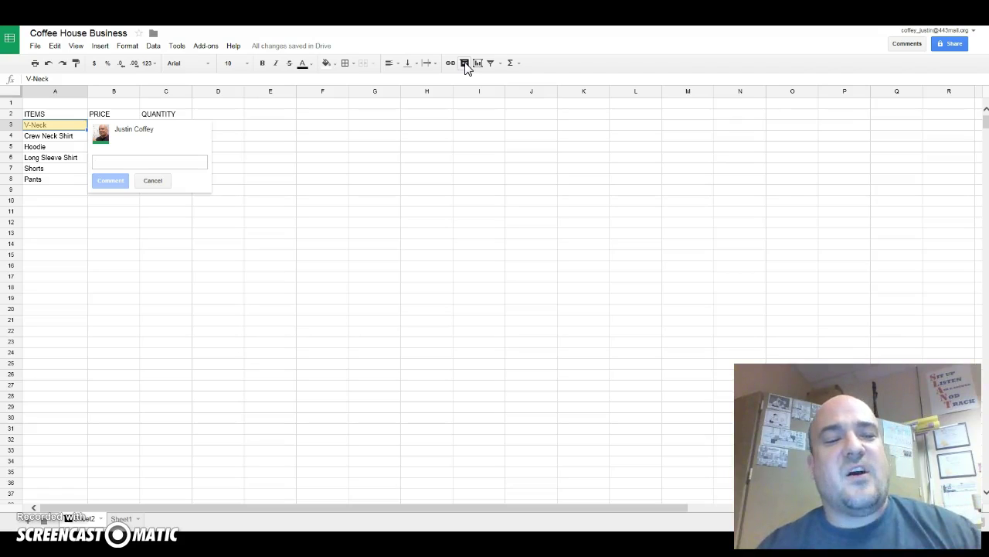
pyautogui.click(433, 137)
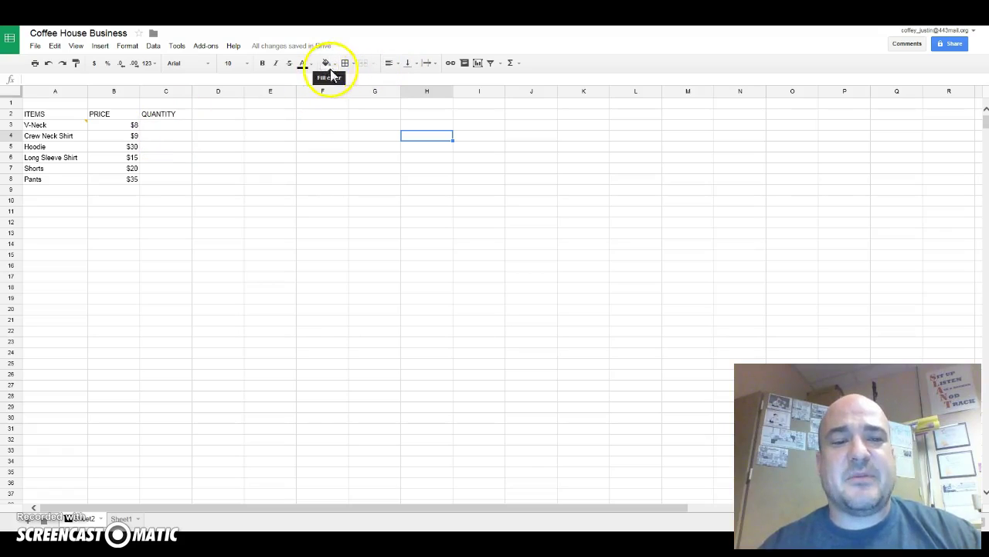
# Format the item names in cells A3 to A8 in the Georgia font at size 12.
pyautogui.click(45, 125)
pyautogui.moveTo(45, 128); pyautogui.dragTo(54, 187)
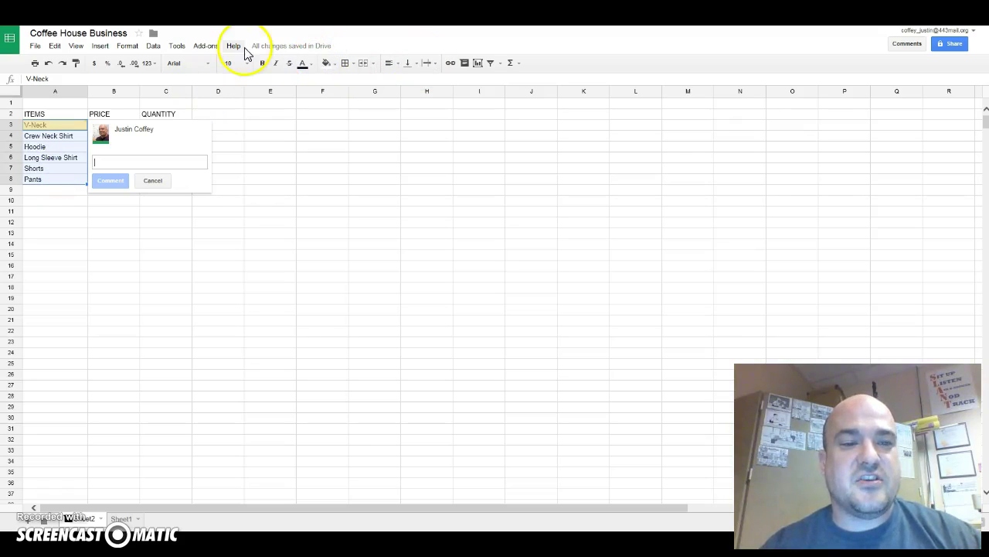
pyautogui.click(210, 65)
pyautogui.click(203, 109)
pyautogui.click(247, 63)
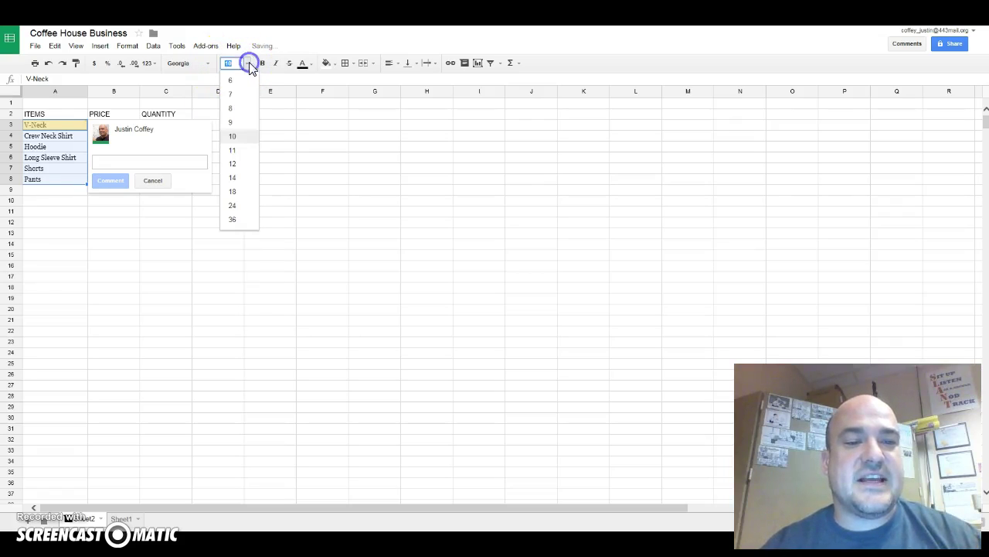
pyautogui.click(235, 163)
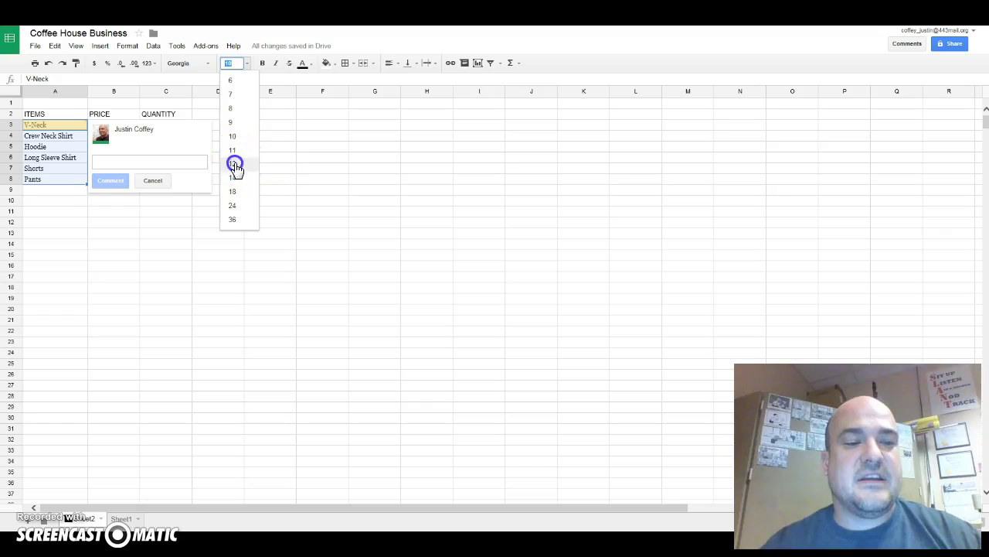
pyautogui.click(293, 191)
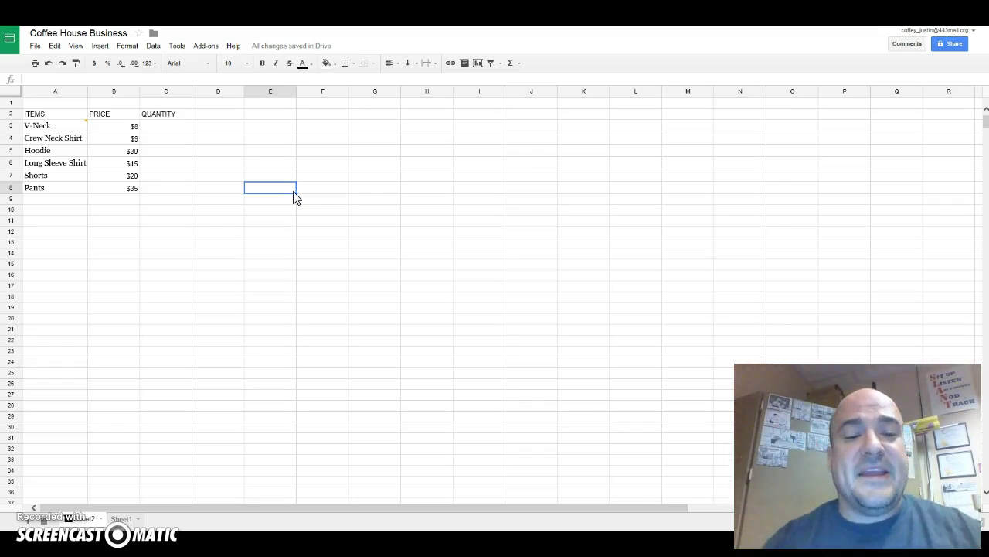
# Enter the label SUBTOTAL in cell E3, correcting its spelling.
pyautogui.click(272, 128)
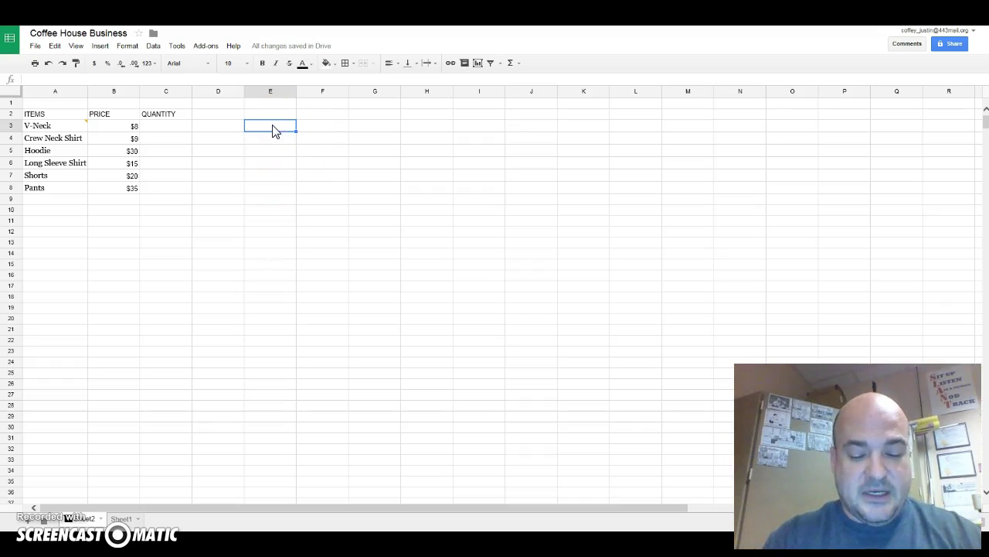
pyautogui.doubleClick(272, 126)
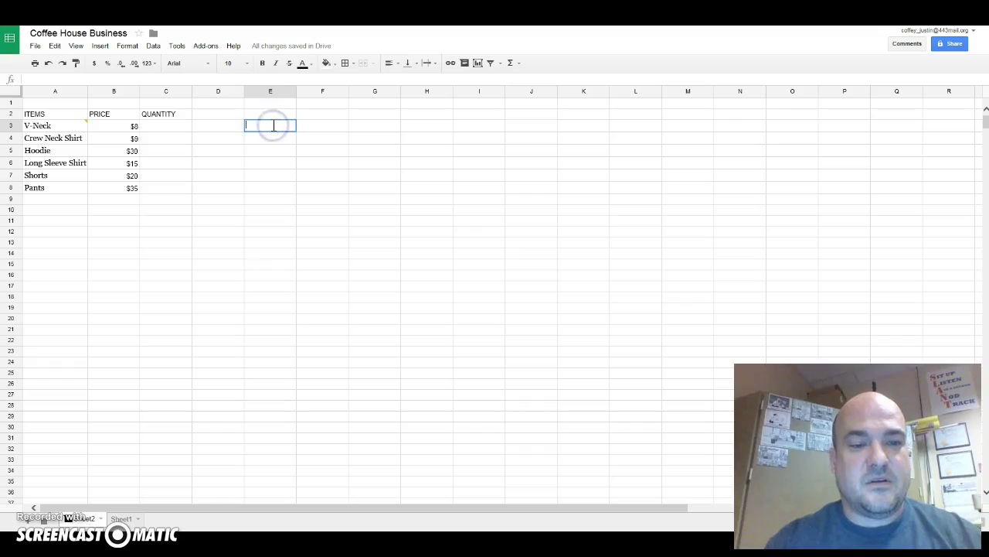
pyautogui.write('SUBTO')
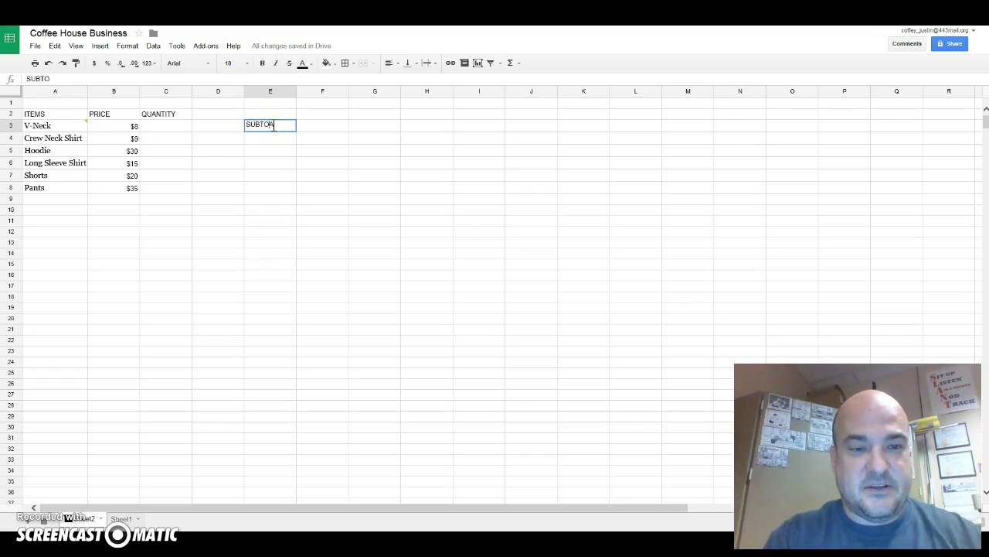
pyautogui.press('Return')
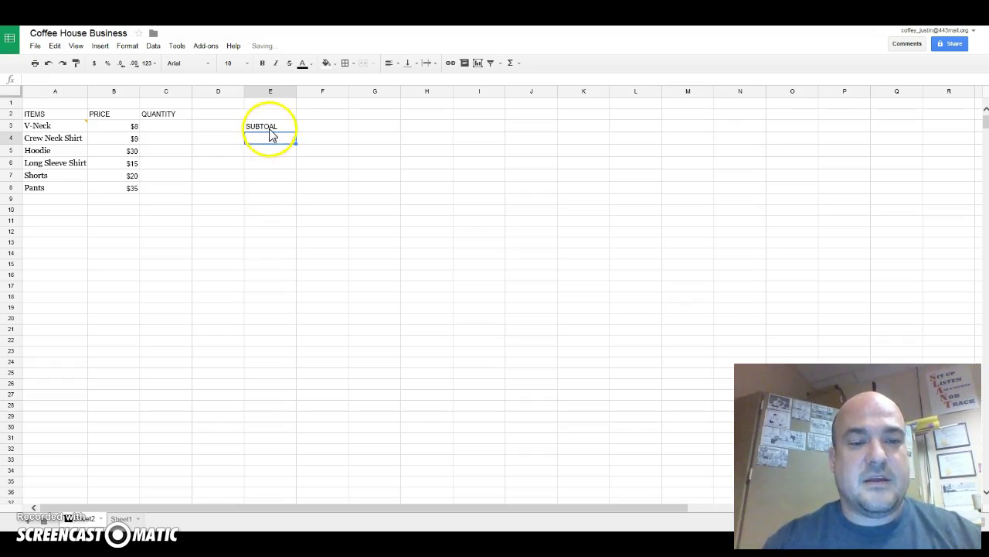
pyautogui.click(271, 129)
pyautogui.doubleClick(272, 128)
pyautogui.doubleClick(272, 128)
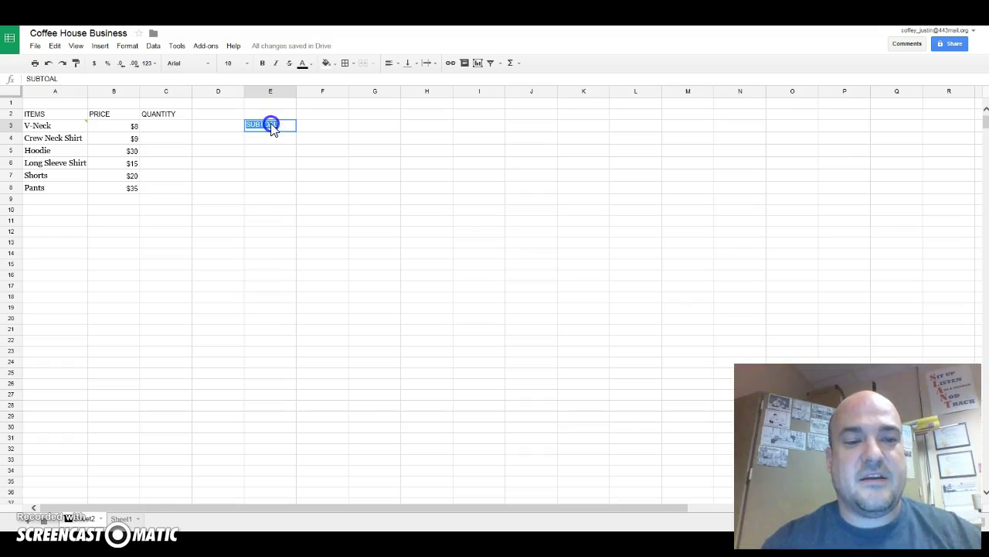
pyautogui.click(274, 125)
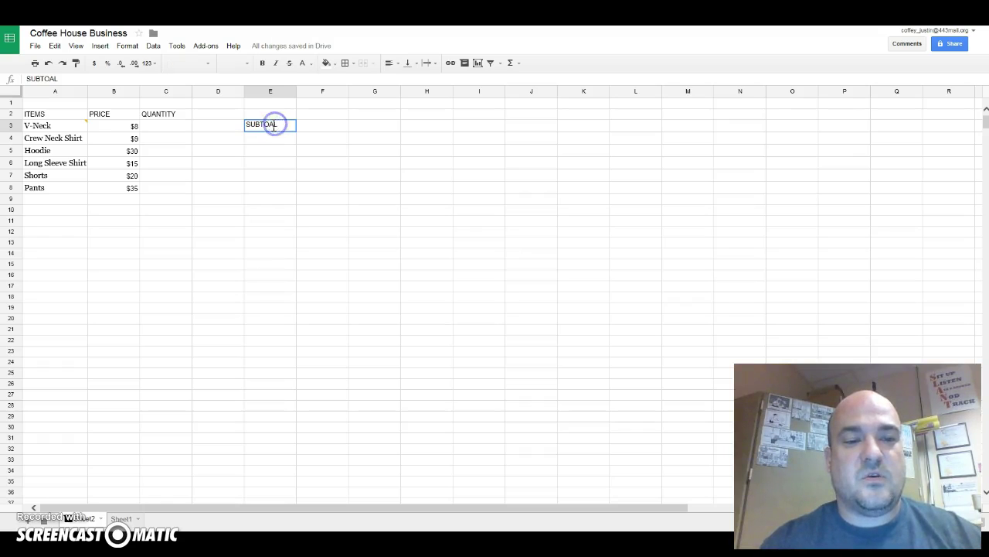
pyautogui.click(268, 124)
pyautogui.write('T')
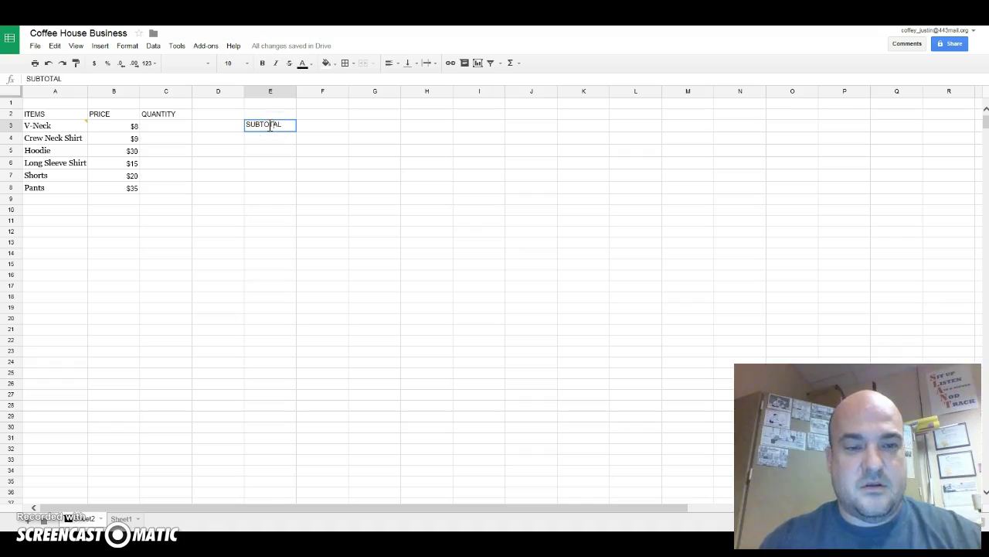
pyautogui.press('Return')
pyautogui.click(299, 178)
pyautogui.moveTo(300, 188); pyautogui.dragTo(301, 188)
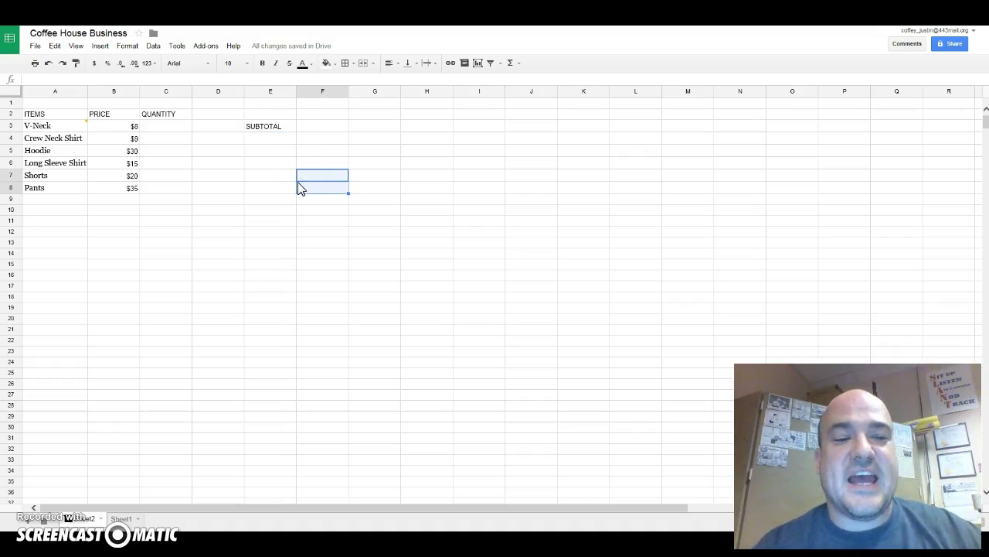
# Enter the labels TAX in cell E4 and TOTAL in cell E5, below SUBTOTAL.
pyautogui.click(270, 142)
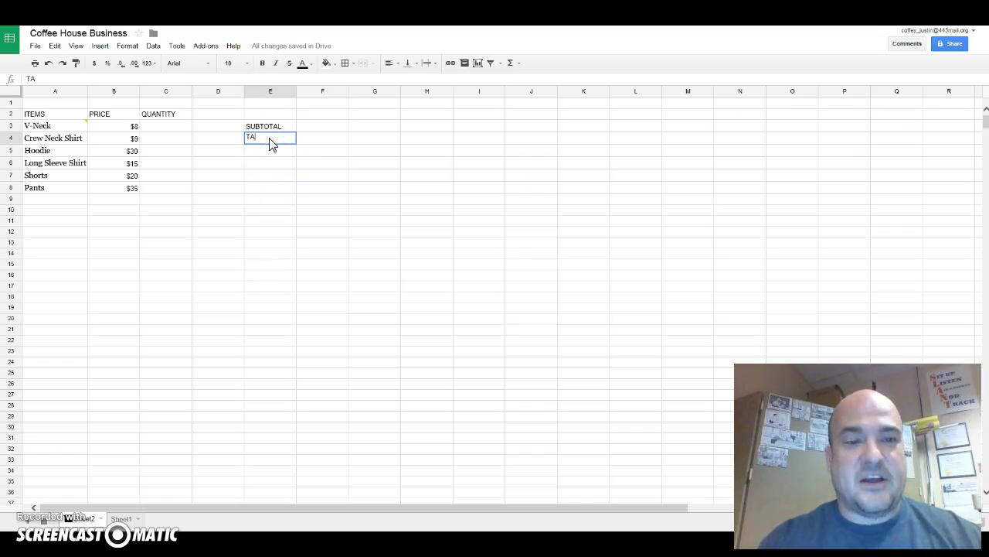
pyautogui.press('Return')
pyautogui.click(265, 155)
pyautogui.write('TOTAL')
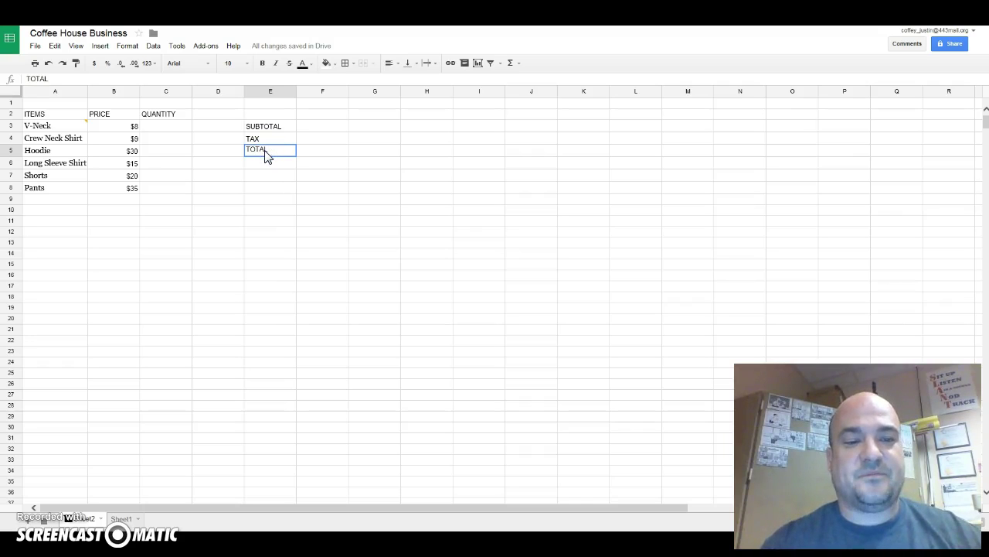
pyautogui.press('Return')
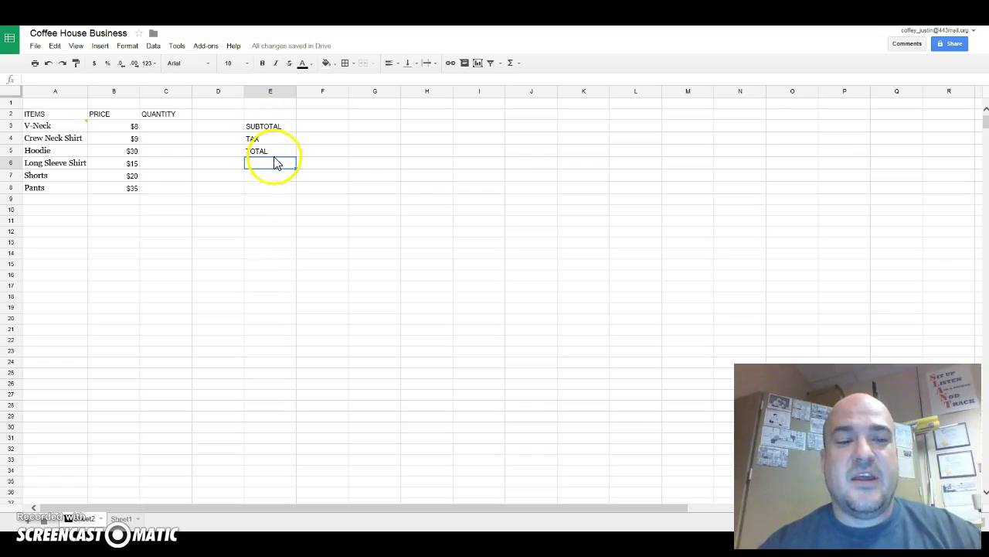
# Enter the labels CASH in cell E7 and CHANGE in cell E9, leaving a blank row between them.
pyautogui.click(274, 175)
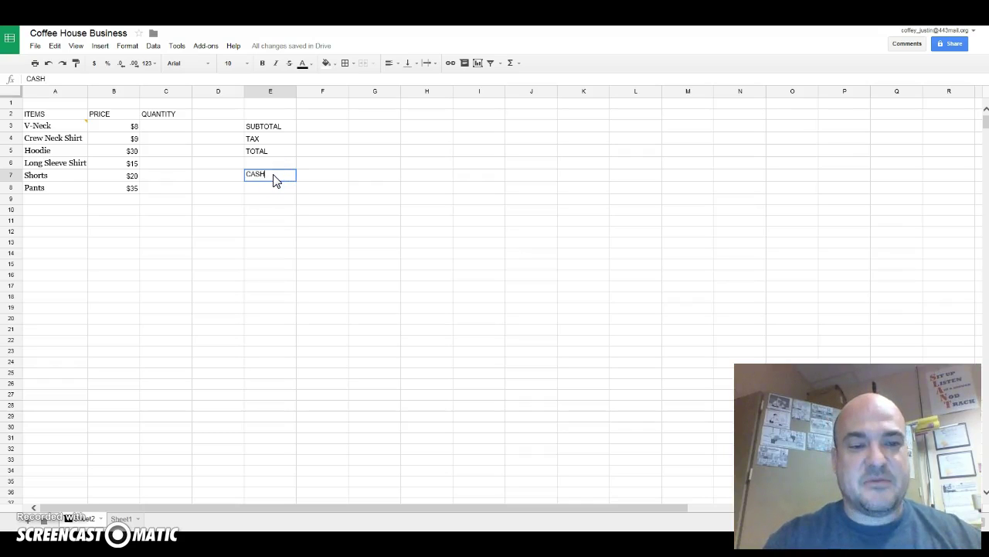
pyautogui.write('CASH')
pyautogui.press('Return')
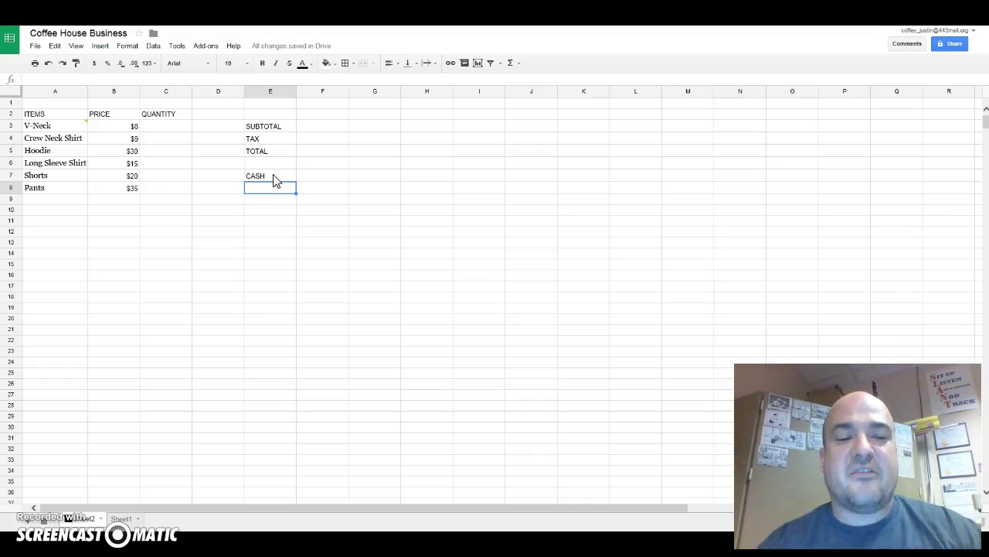
pyautogui.click(312, 178)
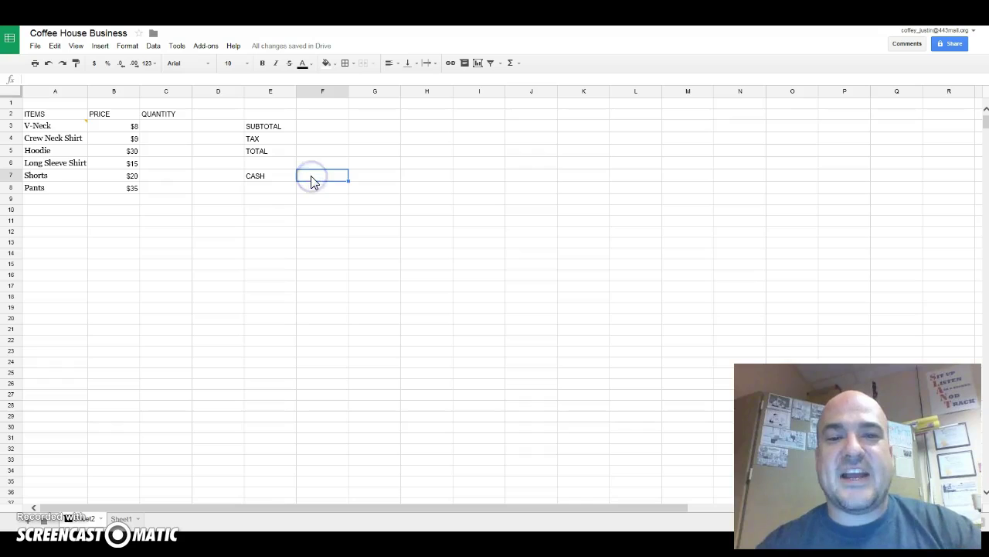
pyautogui.click(279, 203)
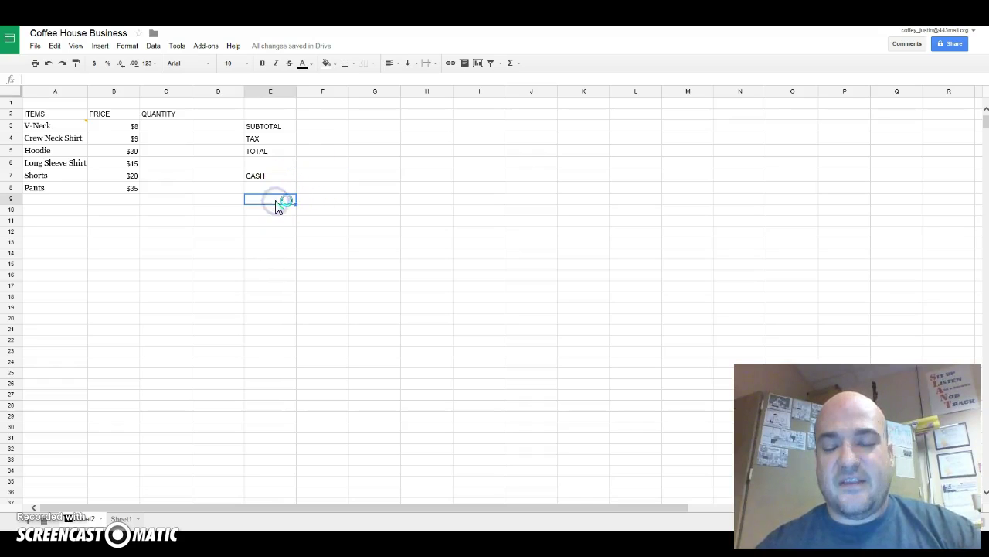
pyautogui.write('CHANG')
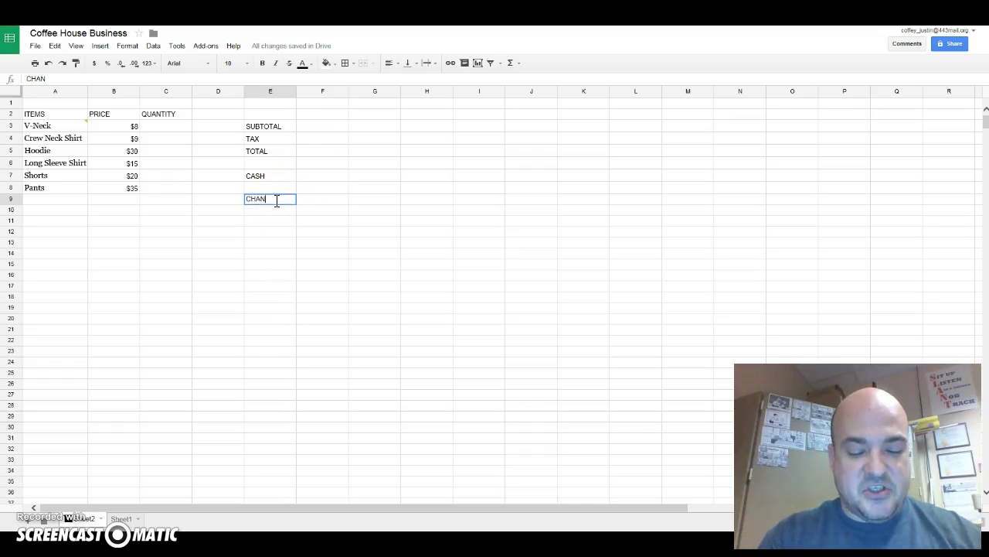
pyautogui.press('Return')
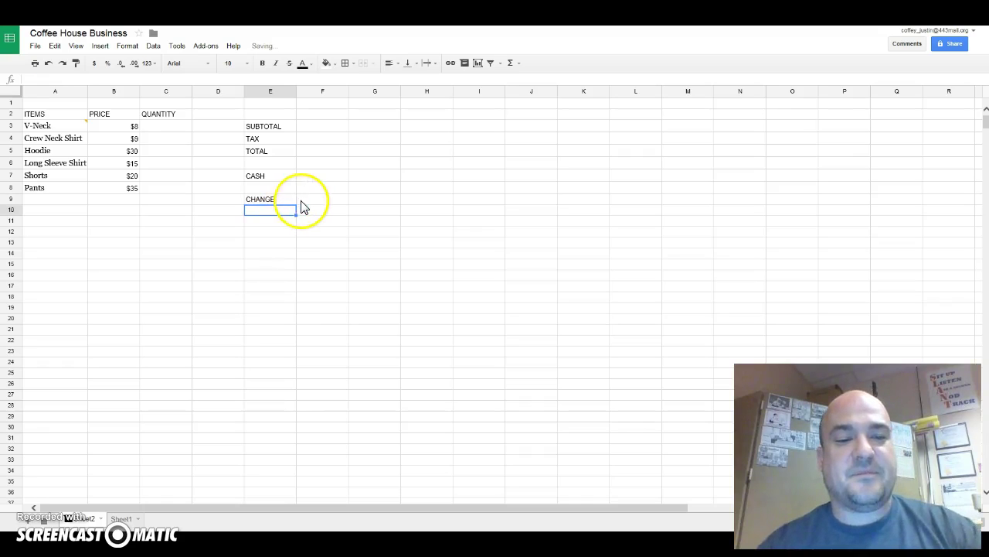
pyautogui.click(309, 201)
pyautogui.click(307, 127)
pyautogui.click(308, 138)
pyautogui.click(309, 149)
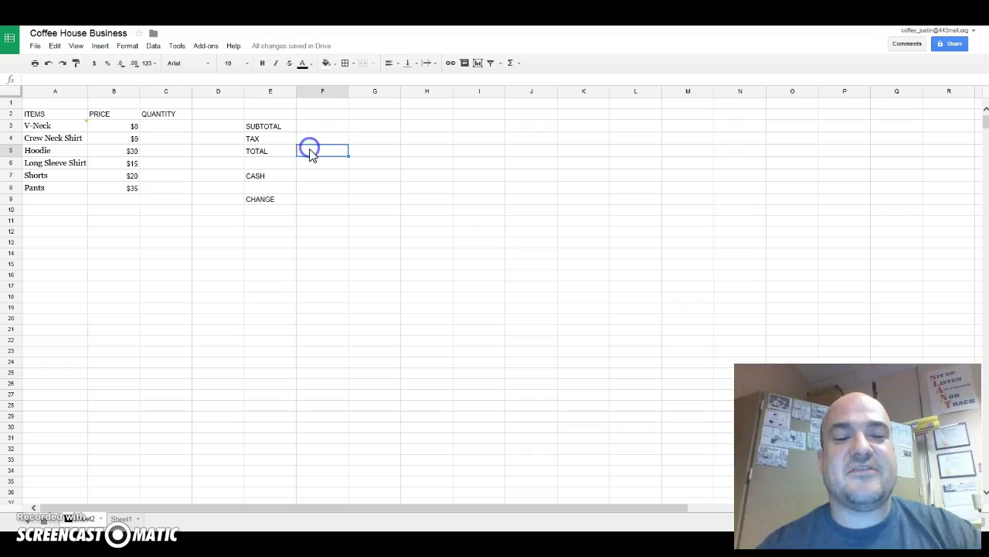
pyautogui.click(313, 176)
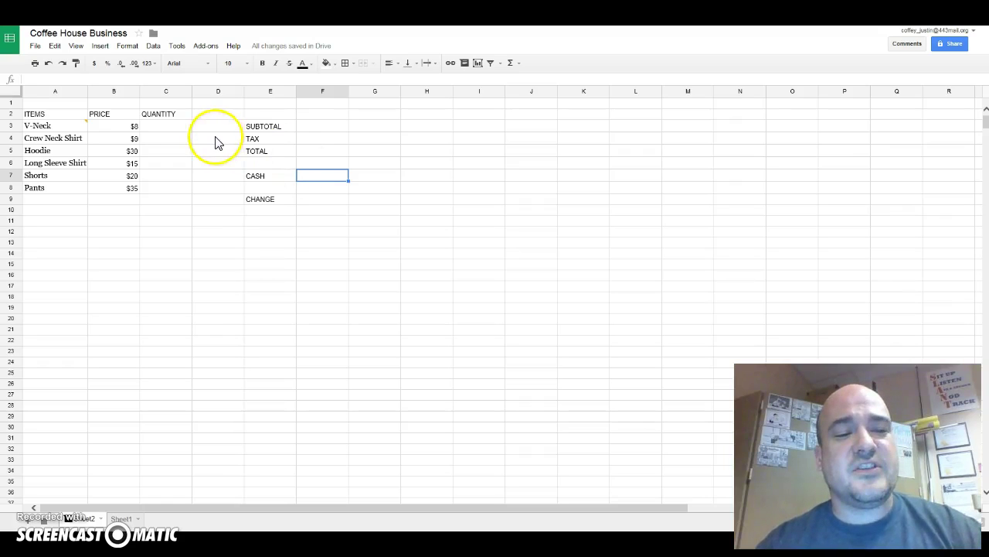
pyautogui.click(321, 129)
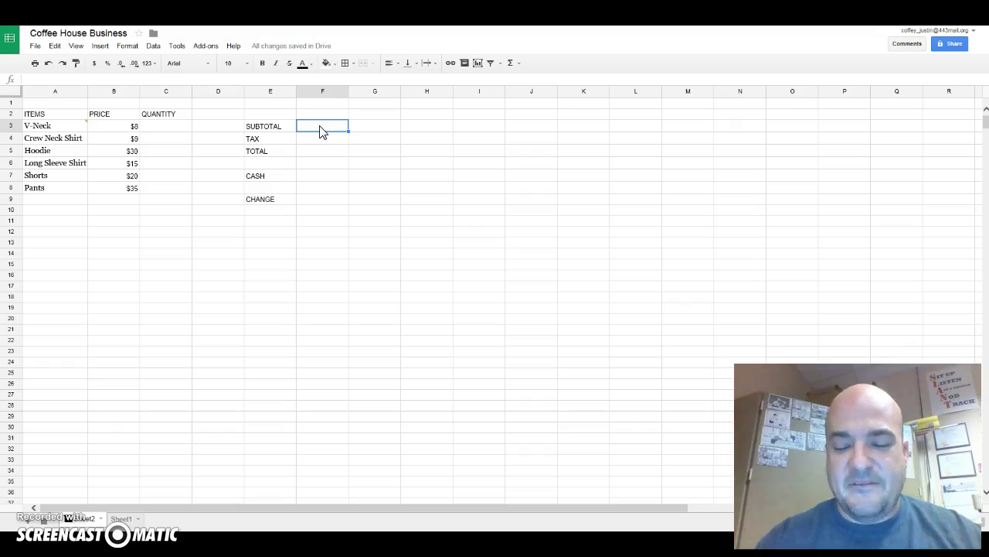
pyautogui.write('=\\')
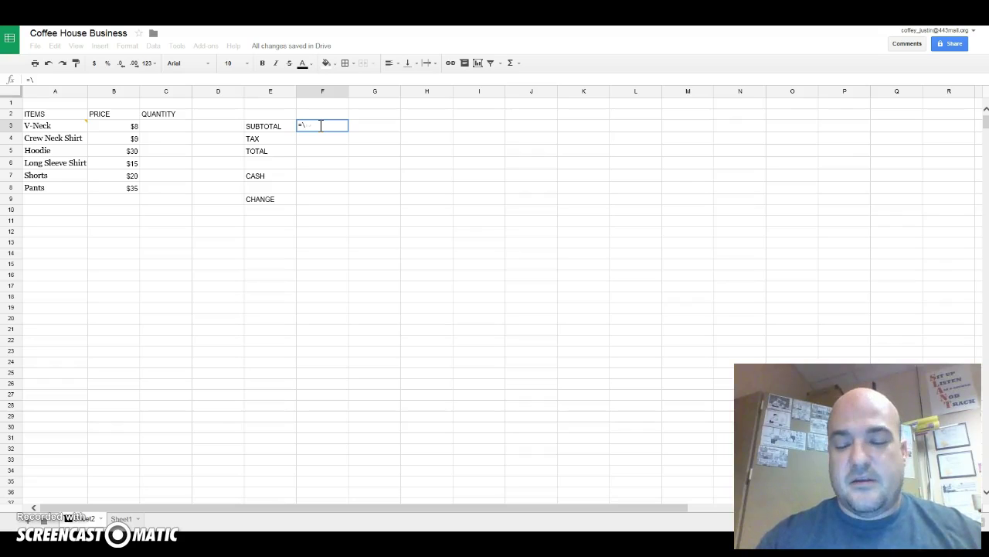
pyautogui.press('Escape')
pyautogui.click(306, 199)
# Start a subtotal formula in cell F3 that adds each price times its quantity: =B3*C3+B4*C4+B5*C5+.
pyautogui.click(322, 126)
pyautogui.doubleClick(322, 126)
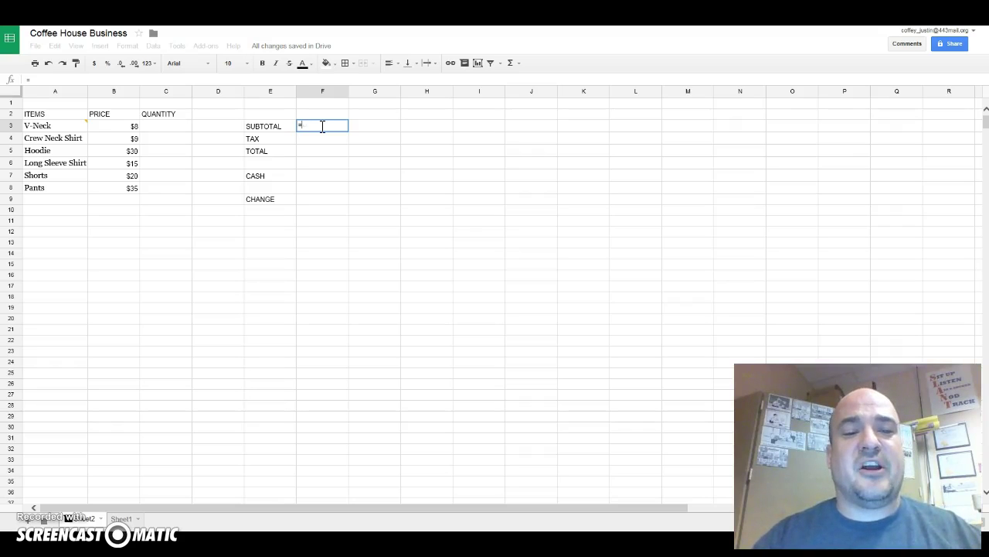
pyautogui.click(123, 127)
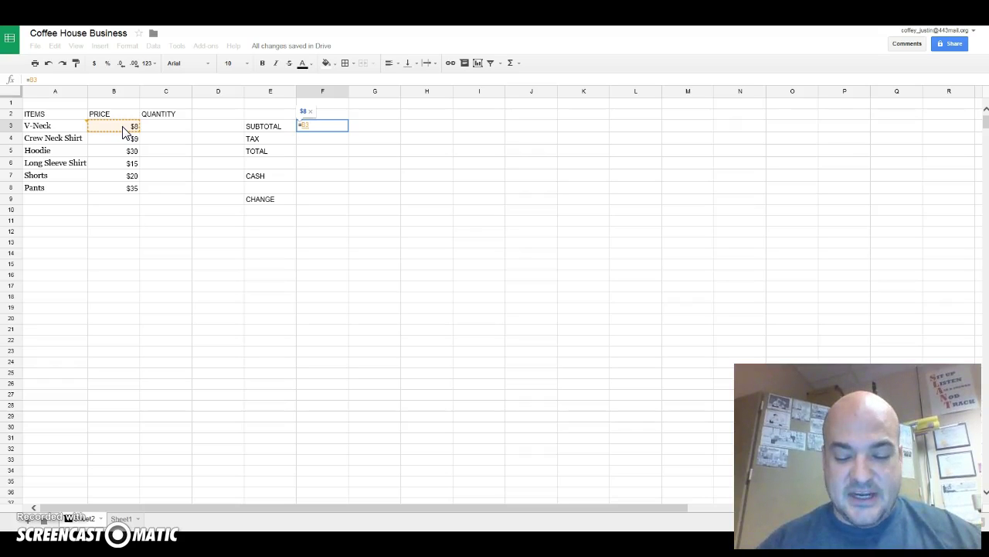
pyautogui.write('*')
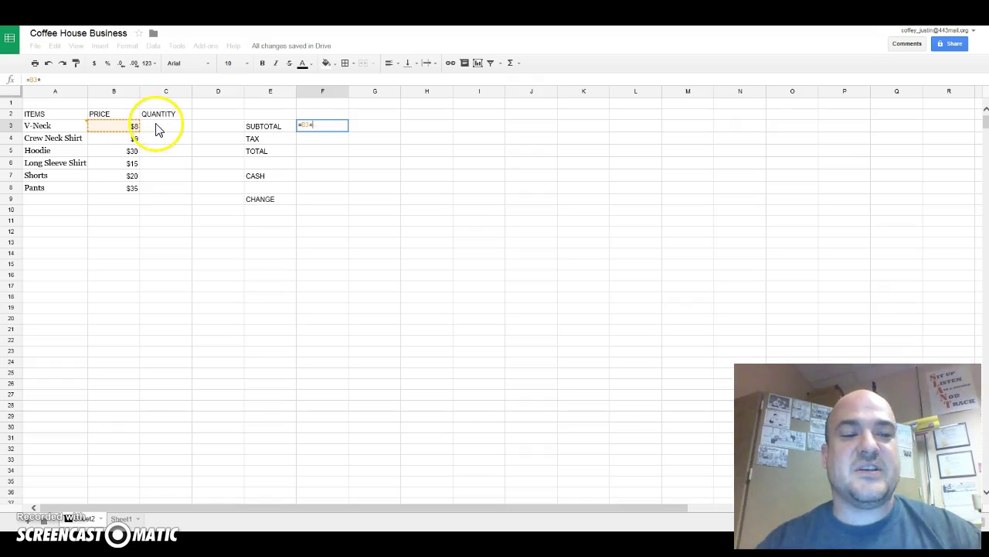
pyautogui.click(162, 130)
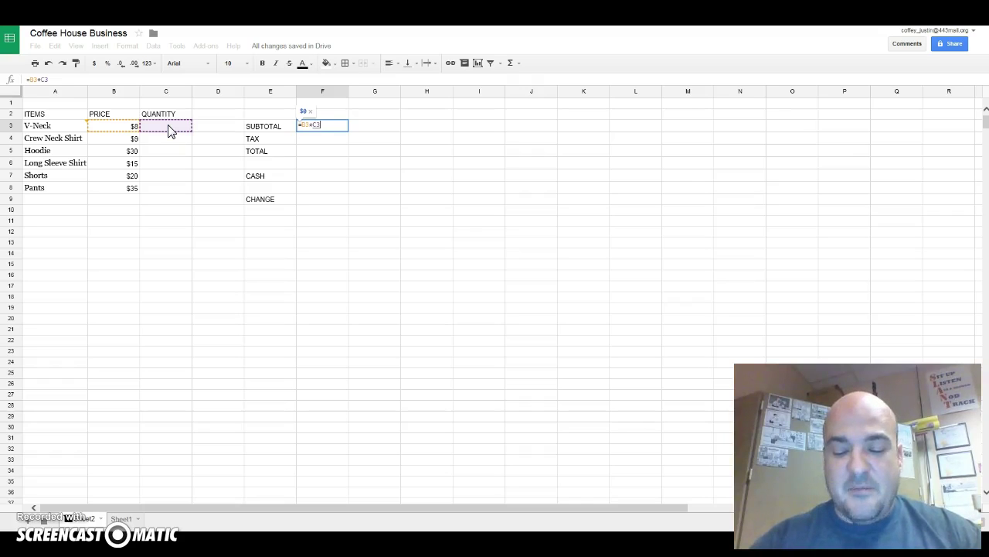
pyautogui.write('+')
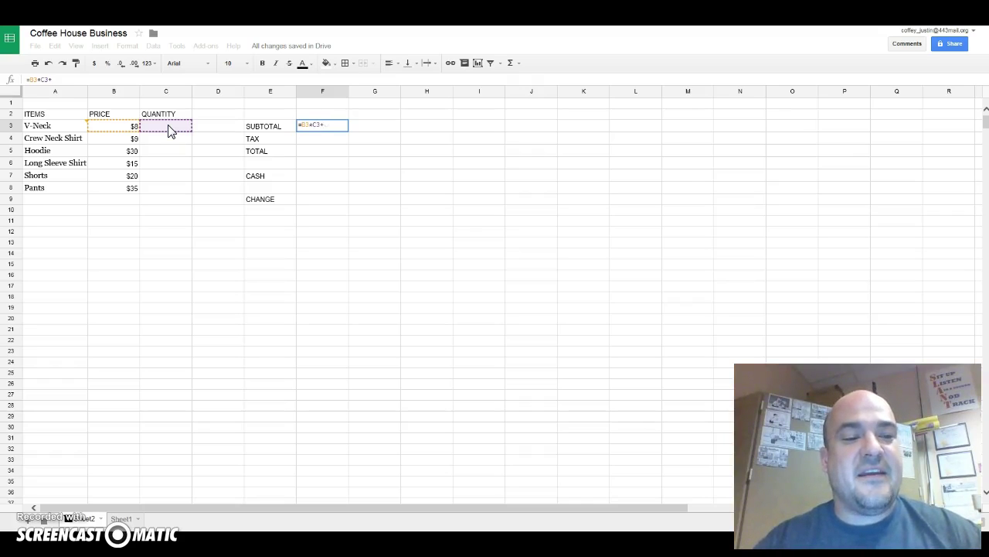
pyautogui.click(122, 144)
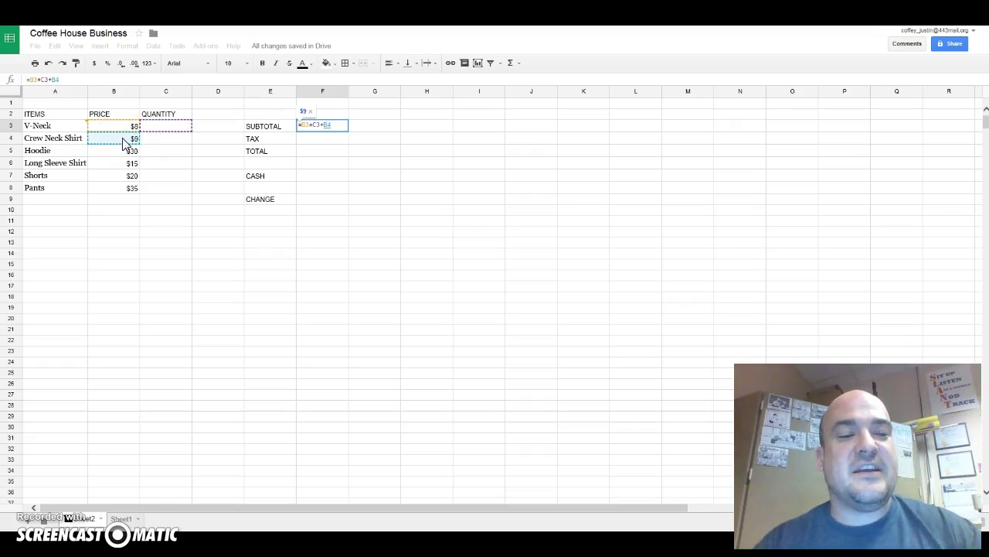
pyautogui.write('*')
pyautogui.click(155, 142)
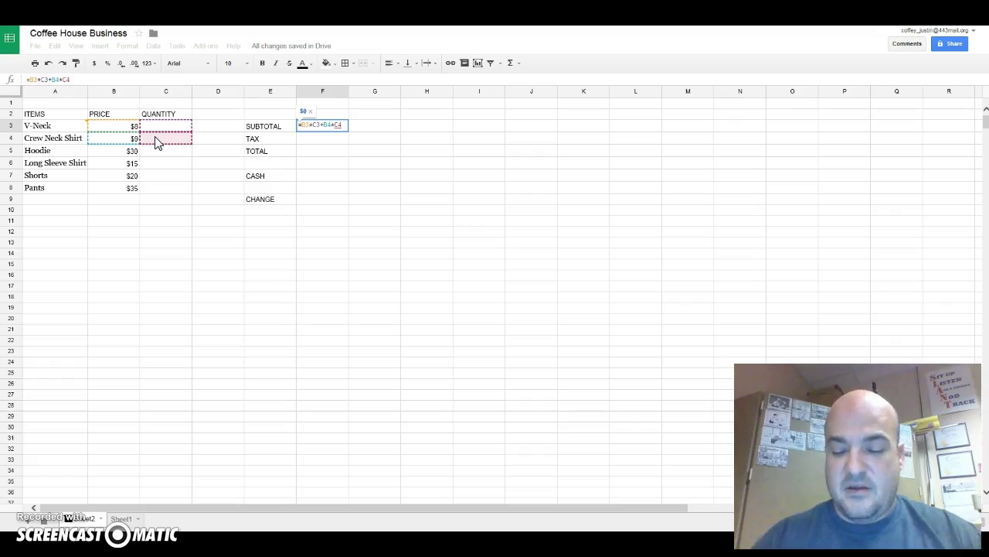
pyautogui.write('+')
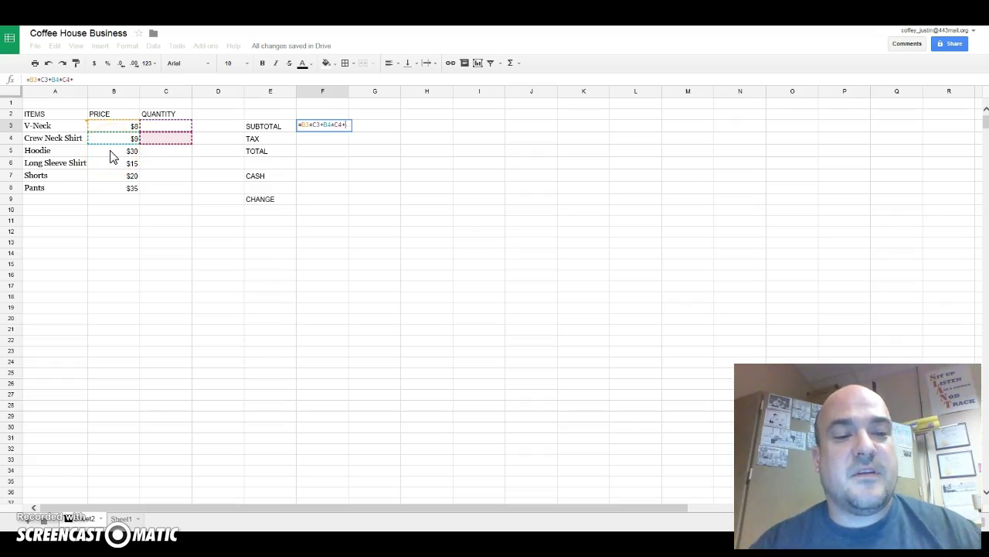
pyautogui.click(110, 153)
pyautogui.write('*')
pyautogui.click(168, 155)
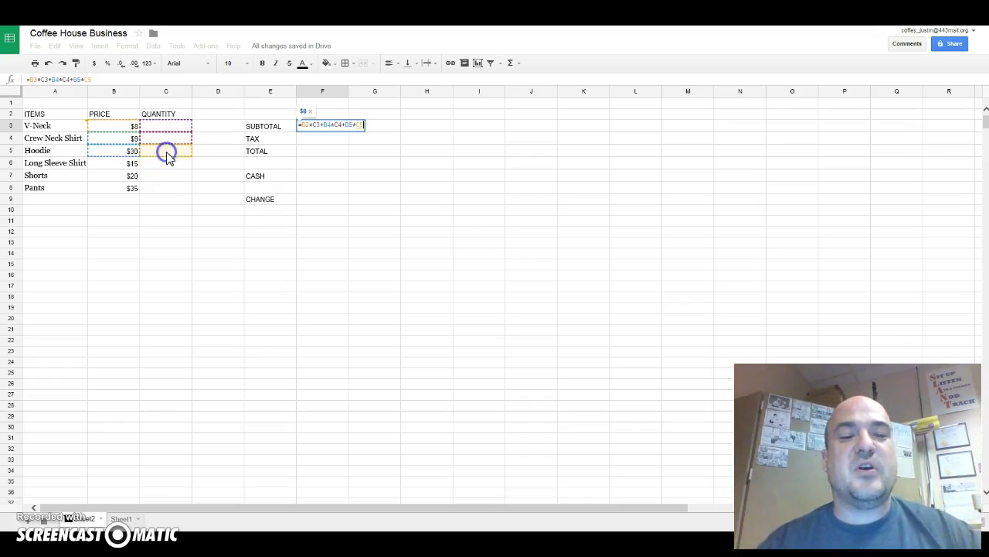
pyautogui.write('+')
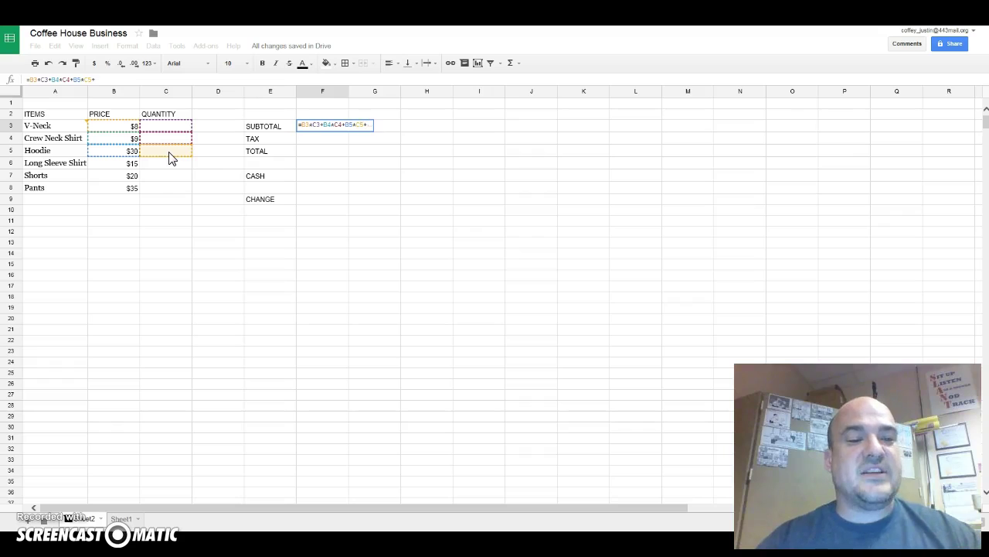
# Remove the unfinished subtotal formula from cell F3, leaving the cell empty.
pyautogui.press('BackSpace')
pyautogui.press('BackSpace')
pyautogui.press('BackSpace')
pyautogui.press('BackSpace')
pyautogui.press('BackSpace')
pyautogui.press('BackSpace')
pyautogui.press('BackSpace')
pyautogui.press('BackSpace')
pyautogui.press('BackSpace')
pyautogui.press('BackSpace')
pyautogui.press('BackSpace')
pyautogui.press('BackSpace')
pyautogui.press('BackSpace')
pyautogui.press('BackSpace')
pyautogui.press('BackSpace')
pyautogui.press('BackSpace')
pyautogui.press('BackSpace')
pyautogui.press('BackSpace')
pyautogui.press('Escape')
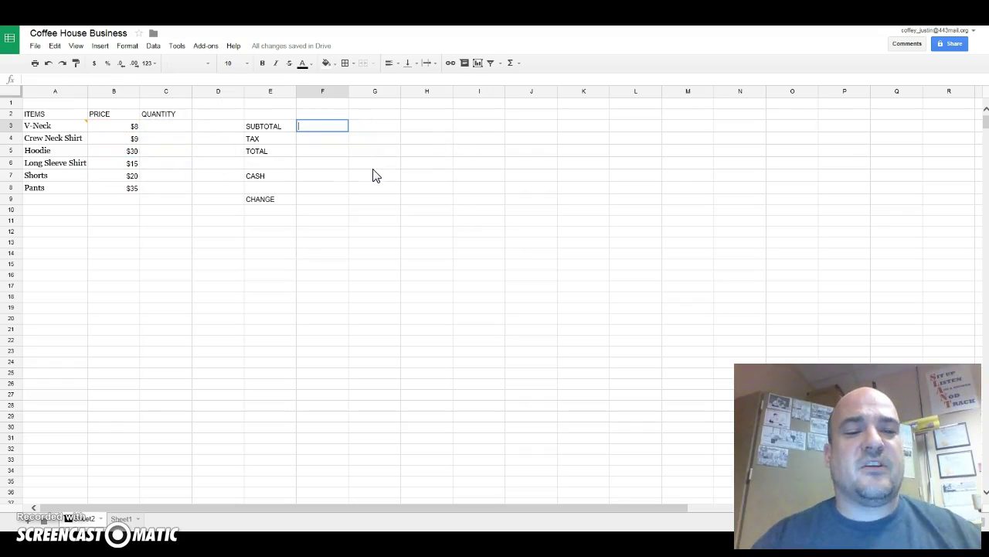
pyautogui.click(325, 166)
pyautogui.click(317, 140)
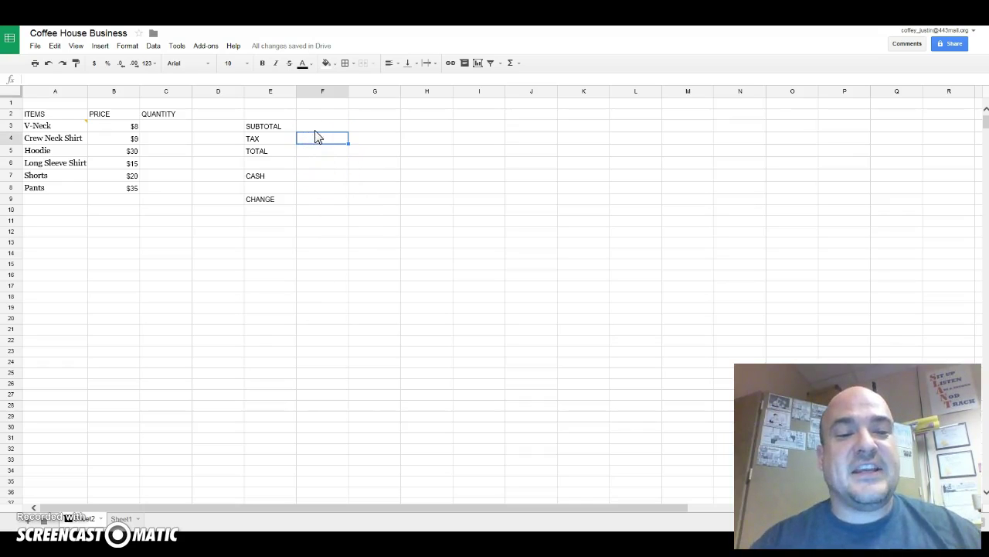
pyautogui.click(316, 127)
pyautogui.click(313, 142)
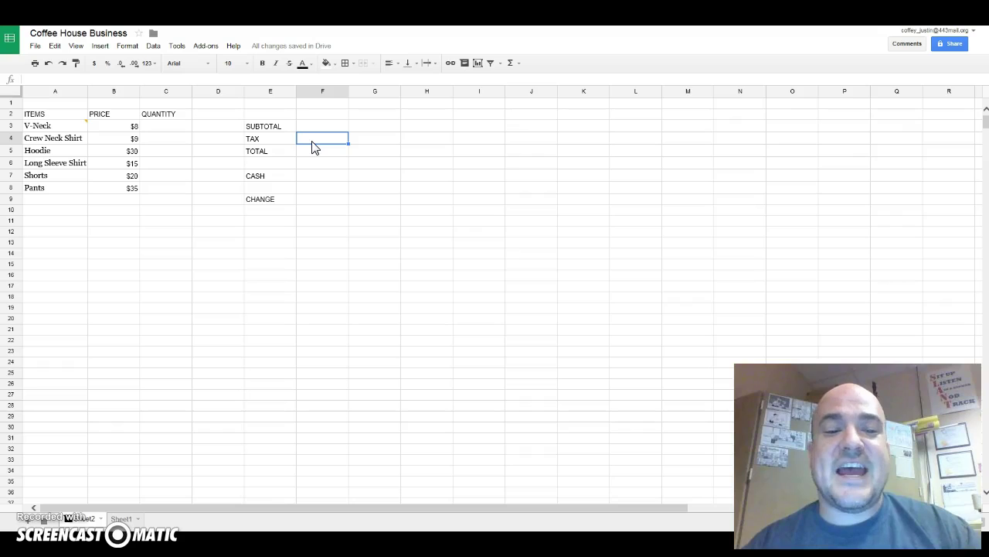
pyautogui.click(312, 151)
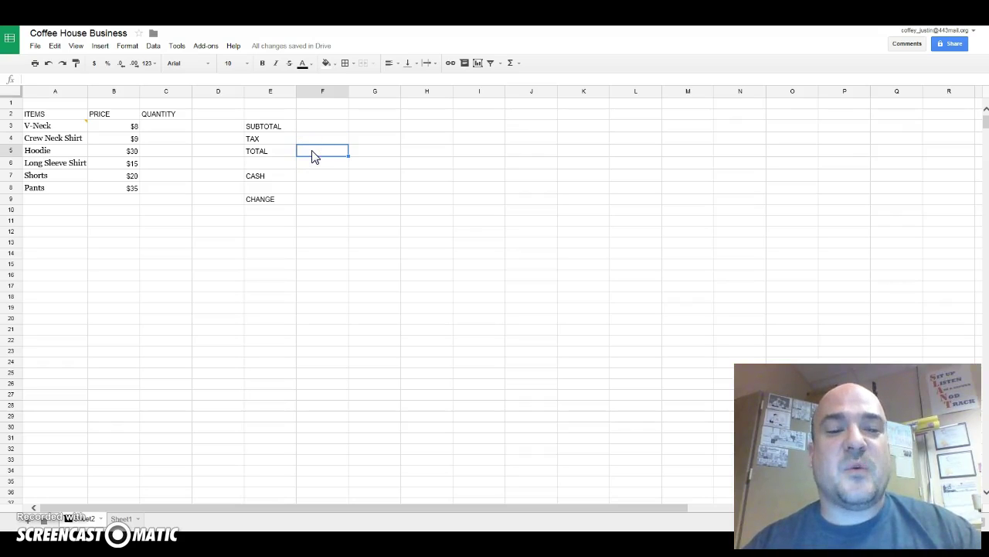
pyautogui.click(313, 127)
pyautogui.click(313, 137)
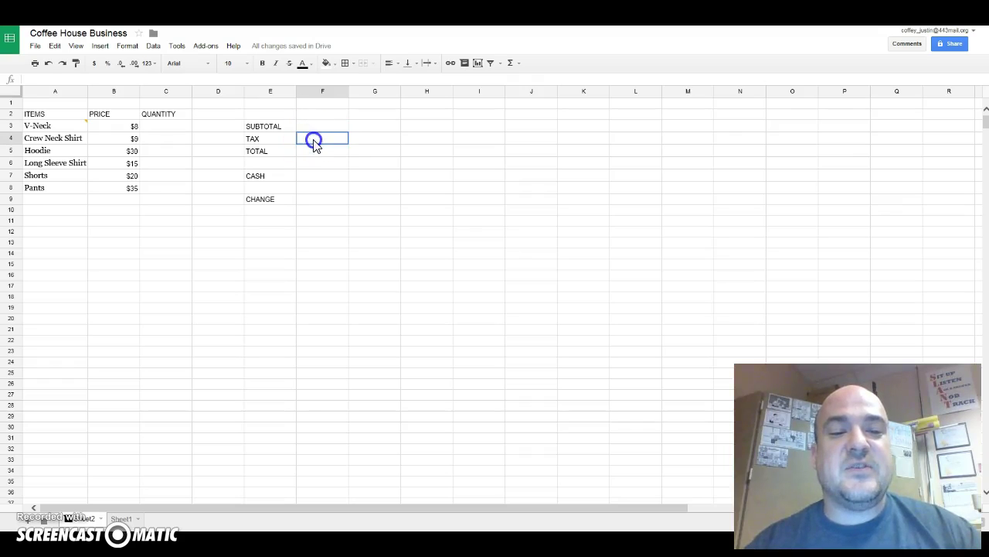
pyautogui.click(315, 129)
pyautogui.click(314, 137)
pyautogui.click(314, 128)
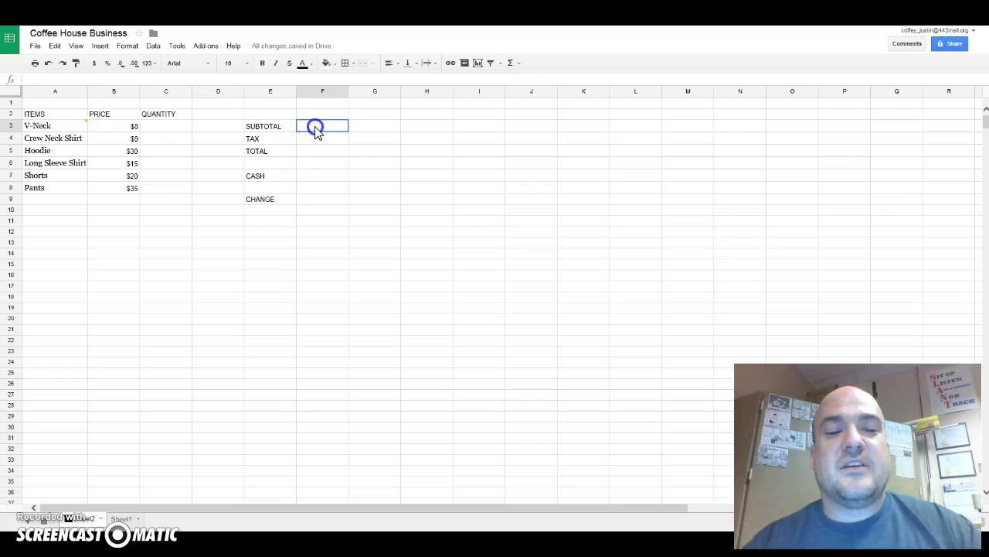
pyautogui.click(316, 138)
pyautogui.click(315, 128)
pyautogui.click(319, 138)
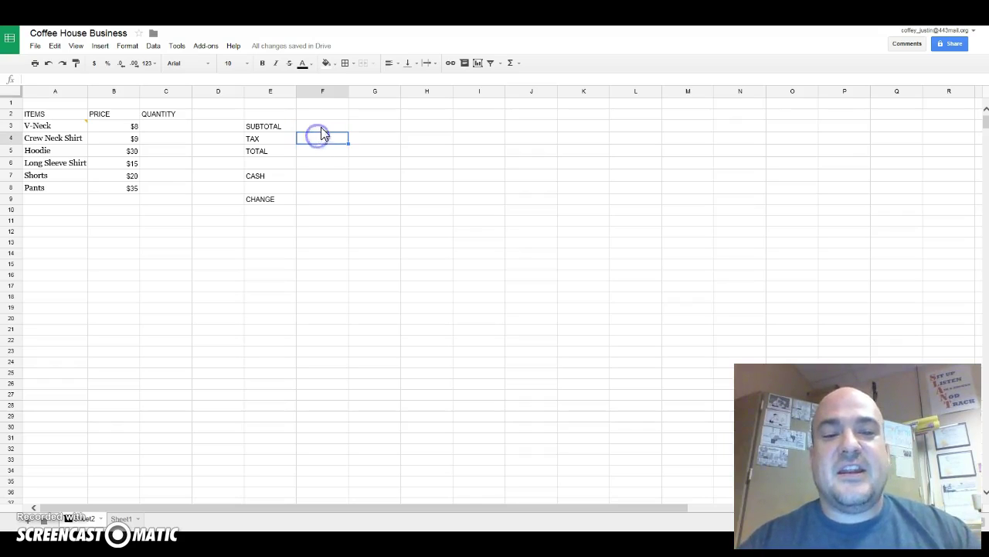
pyautogui.click(321, 127)
pyautogui.click(323, 138)
pyautogui.click(324, 127)
pyautogui.click(325, 137)
pyautogui.click(328, 127)
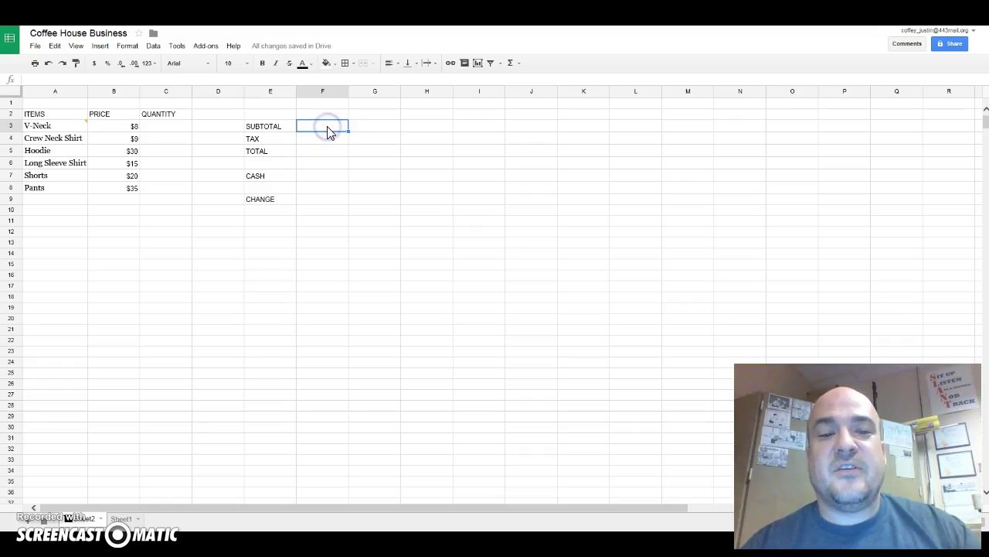
pyautogui.click(328, 140)
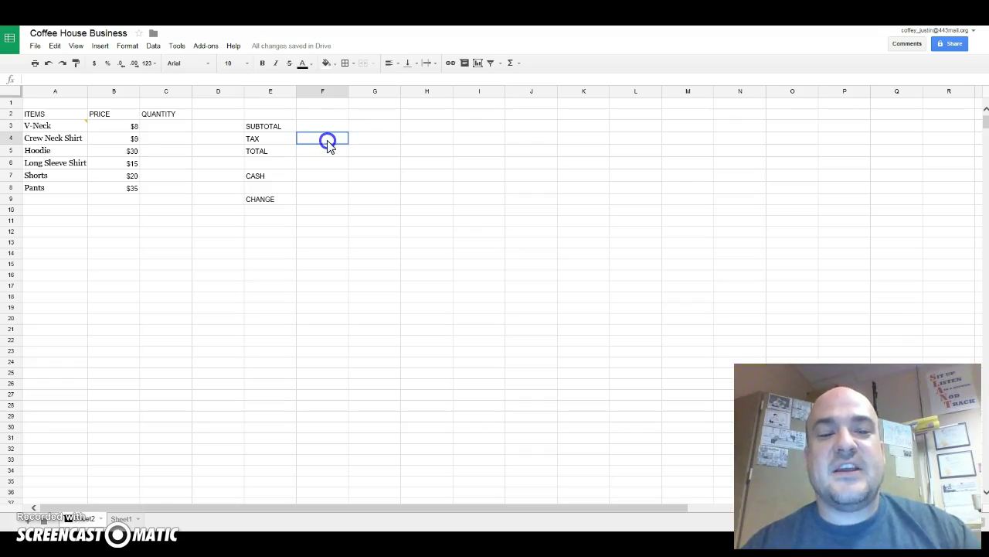
# Enter the sample formula =10+1 in cell F5 beside TOTAL.
pyautogui.click(327, 150)
pyautogui.write('=')
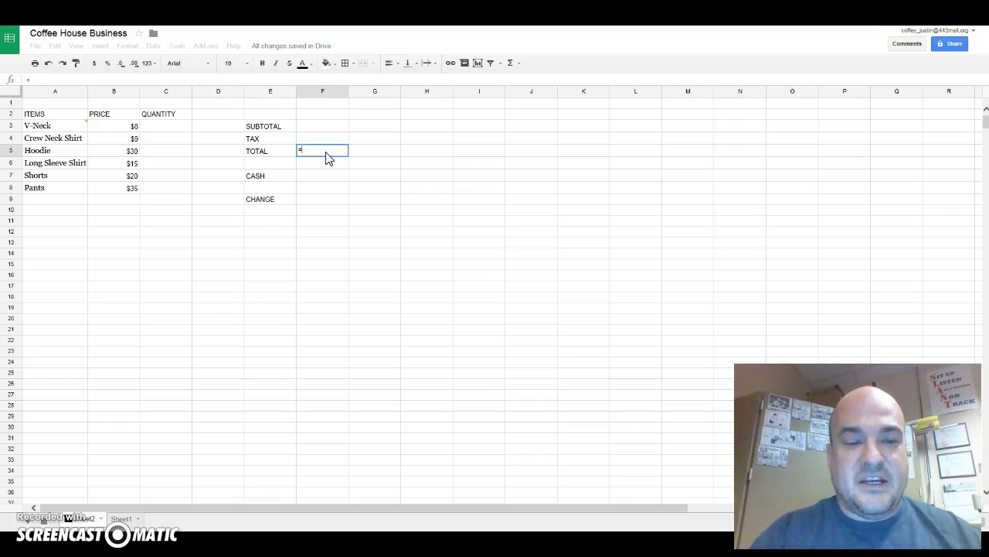
pyautogui.write('10+1')
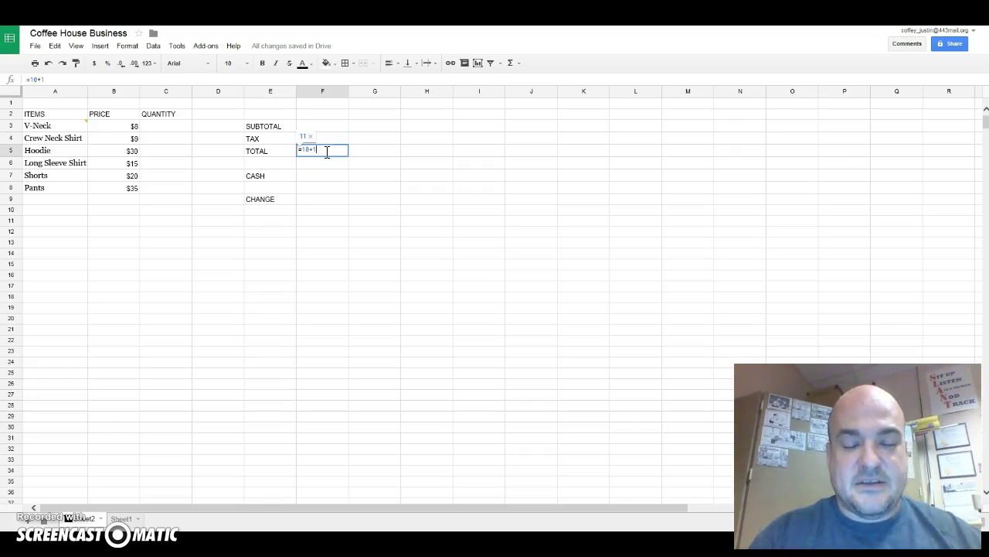
pyautogui.press('Return')
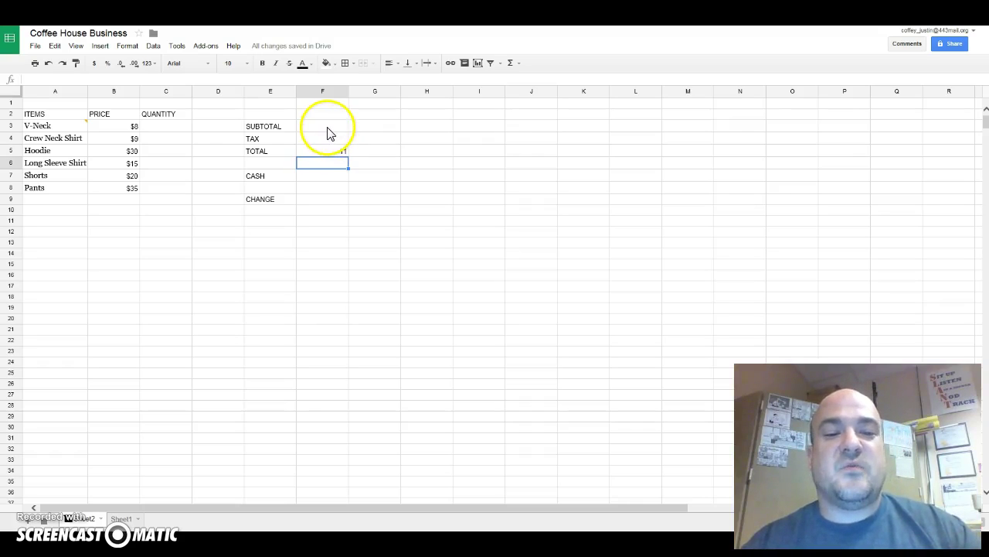
# Clear the sample formula from the TOTAL cell F5.
pyautogui.click(325, 126)
pyautogui.click(326, 126)
pyautogui.click(327, 139)
pyautogui.click(327, 150)
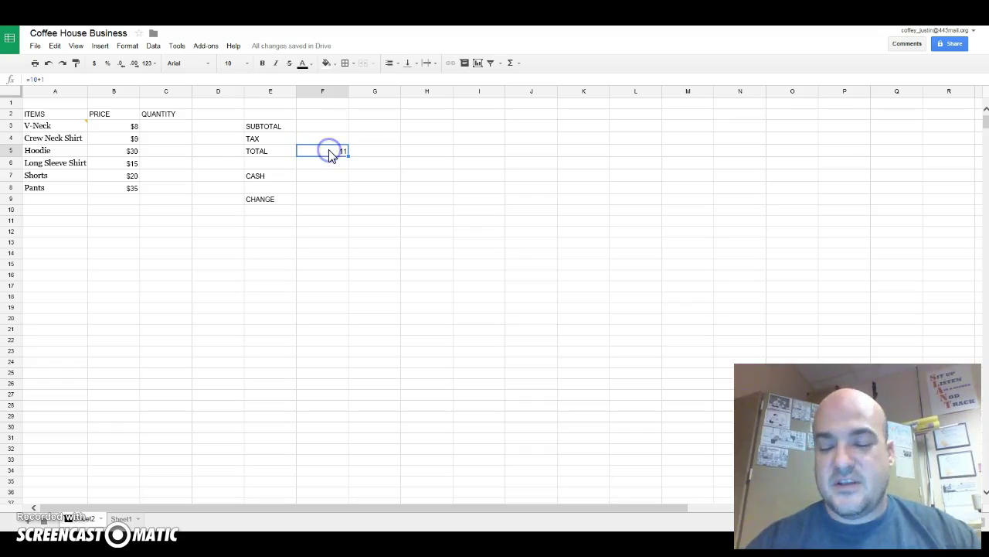
# Enter 50 as a sample cash amount in cell F7.
pyautogui.click(330, 176)
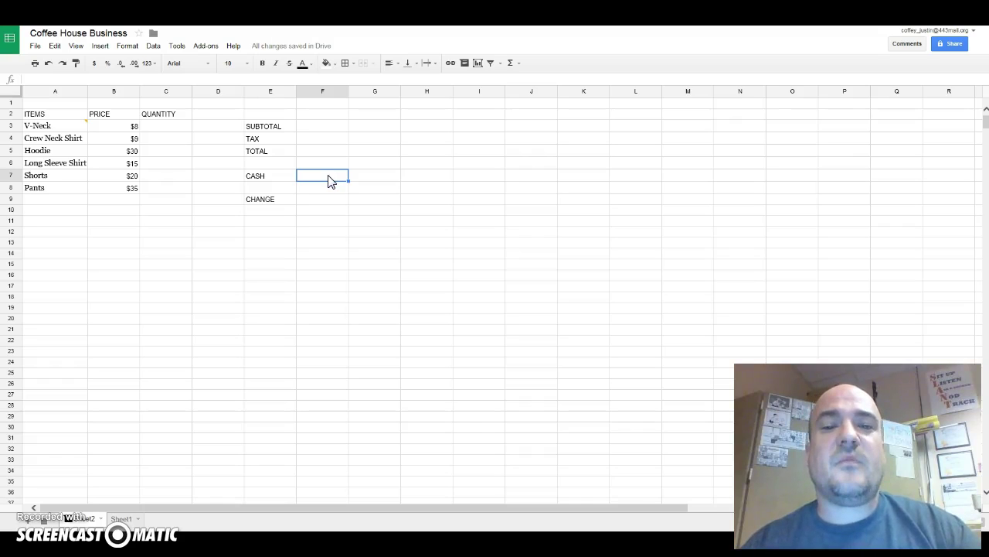
pyautogui.click(263, 175)
pyautogui.click(306, 177)
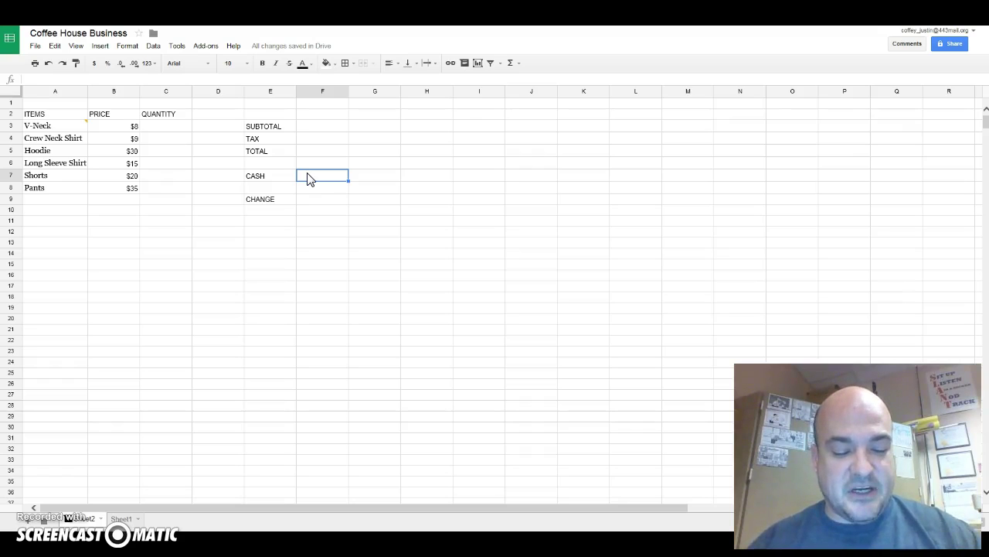
pyautogui.write('50')
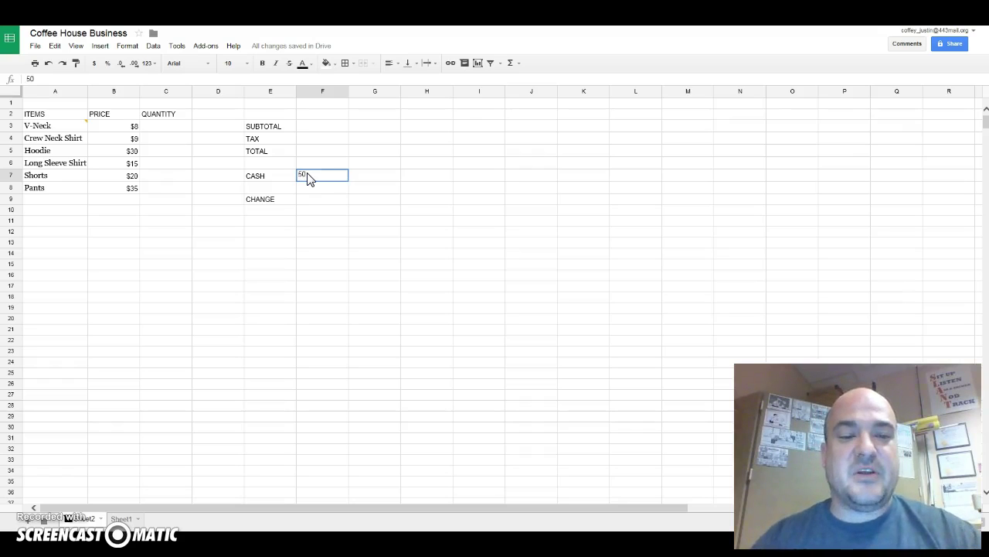
pyautogui.press('Return')
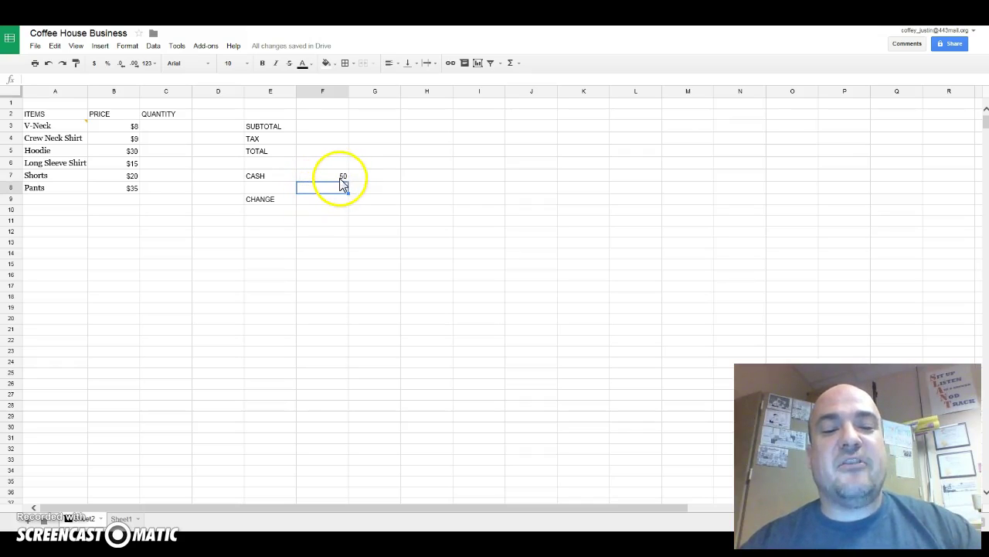
# Enter 34.63 as a sample total in cell F5.
pyautogui.click(321, 201)
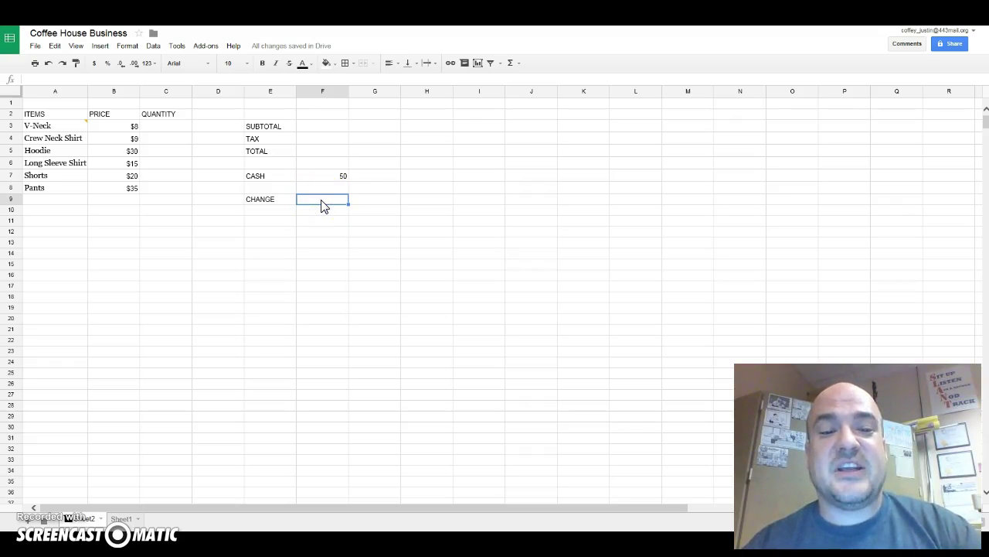
pyautogui.click(321, 152)
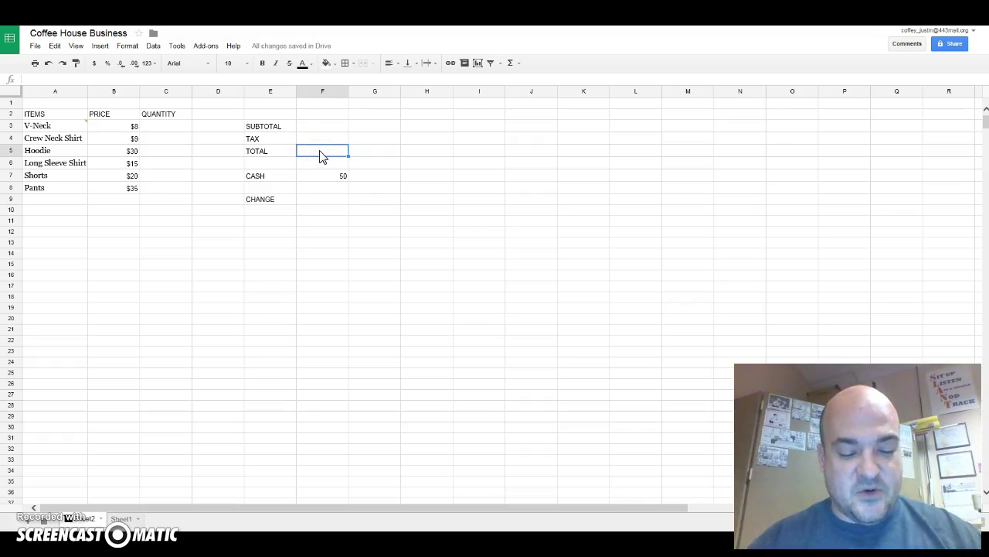
pyautogui.write('34')
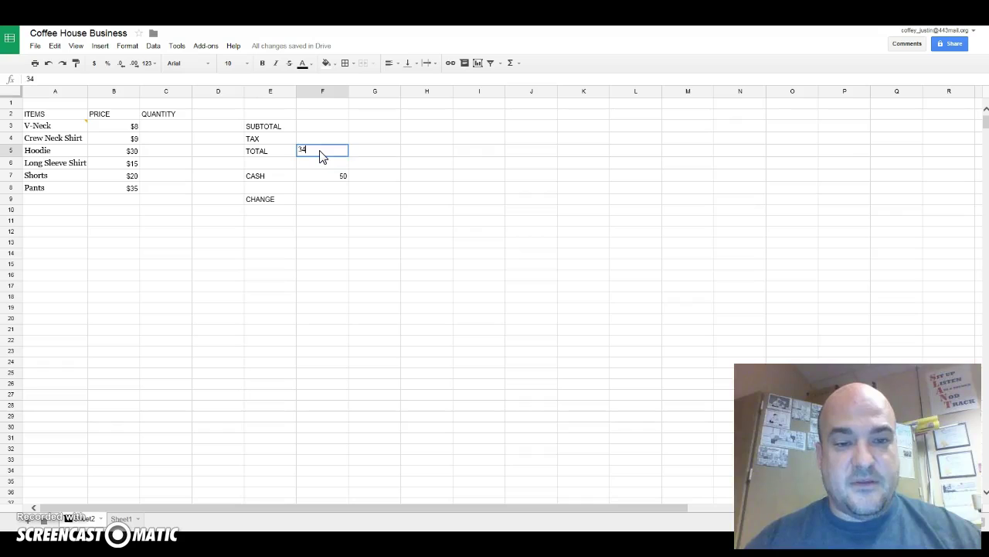
pyautogui.write('.63')
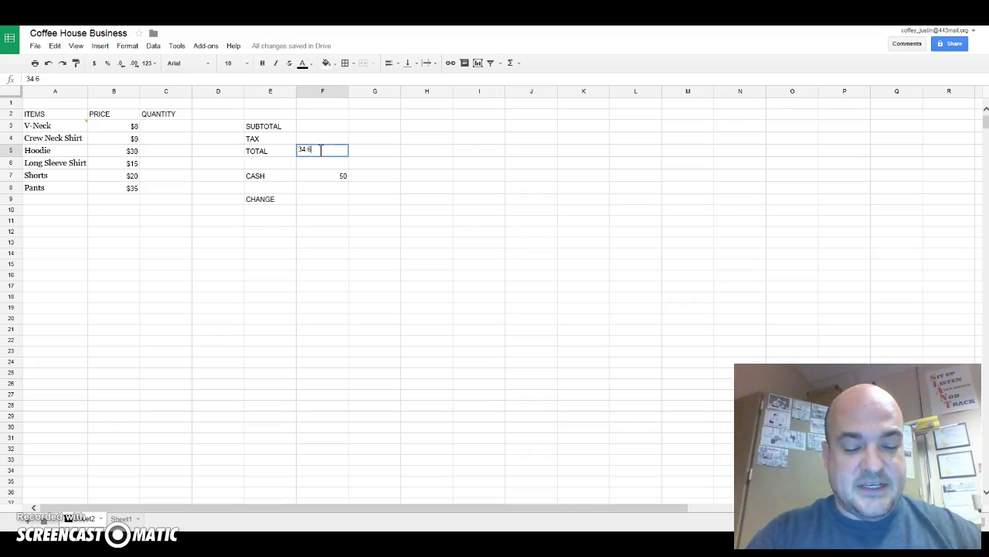
pyautogui.press('Return')
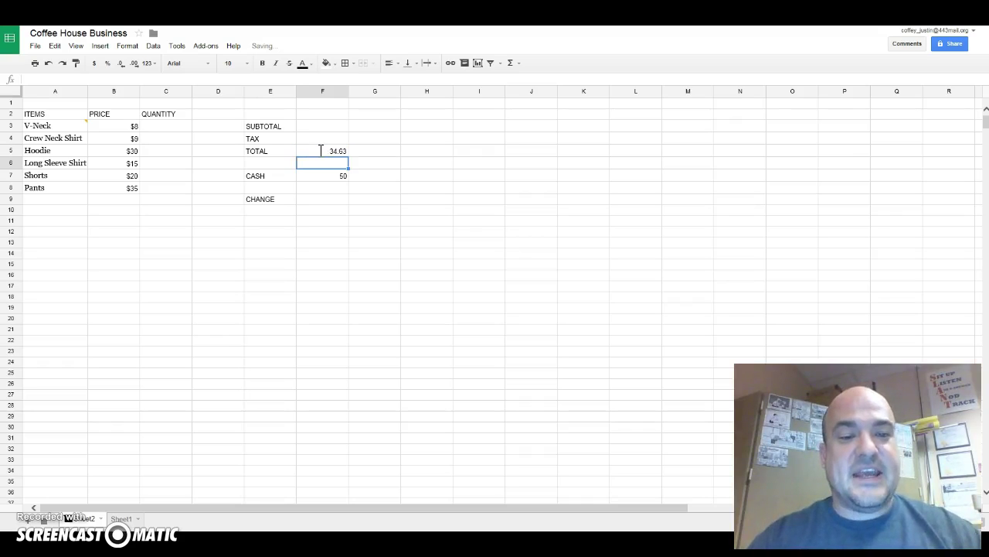
# Clear the sample cash amount from cell F7 and the sample total from cell F5.
pyautogui.click(325, 199)
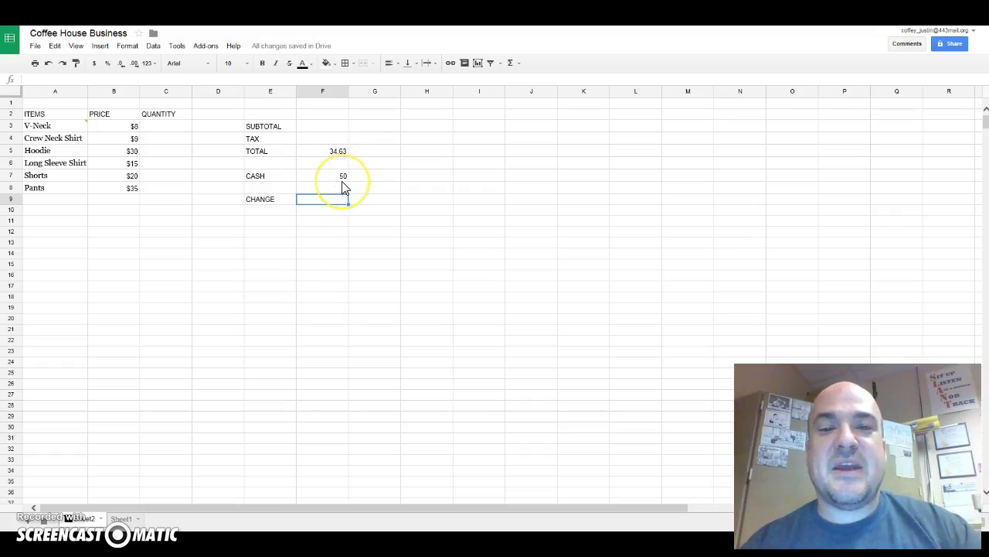
pyautogui.click(340, 177)
pyautogui.press('Delete')
pyautogui.click(331, 152)
pyautogui.press('Delete')
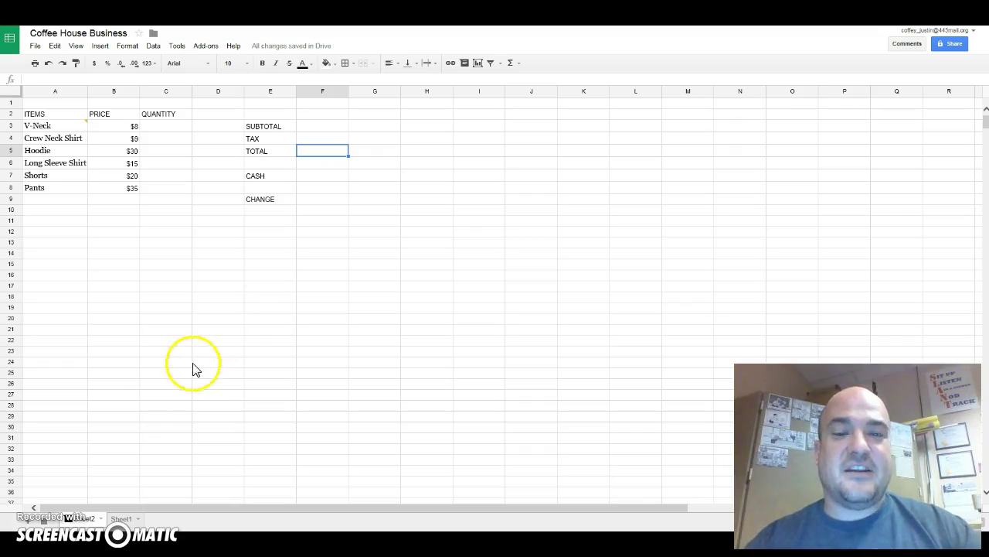
# Switch to Sheet1 to view the finished café example.
pyautogui.click(121, 519)
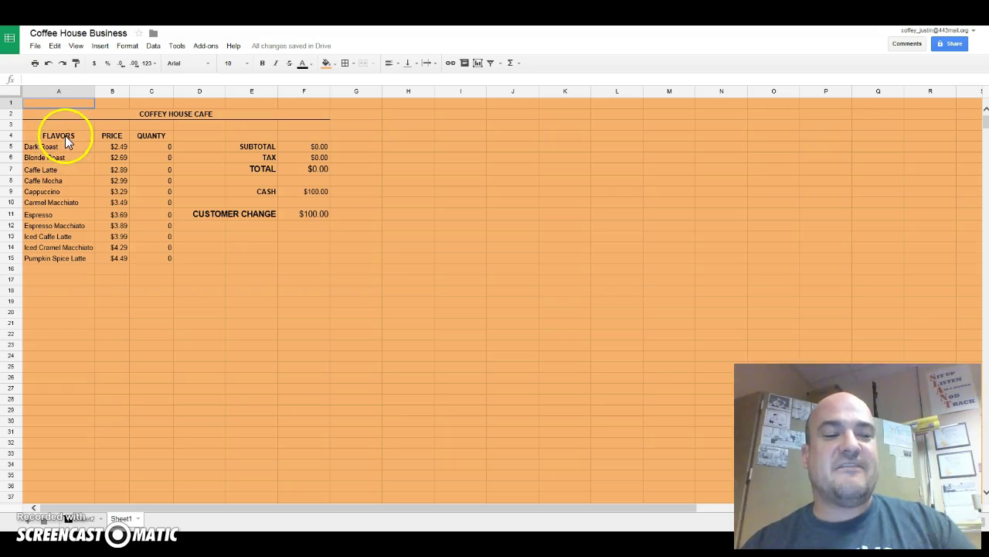
# Review the FLAVORS, PRICE and QUANTY columns of the café example, rows 4 to 15, one column at a time.
pyautogui.moveTo(65, 135); pyautogui.dragTo(72, 261)
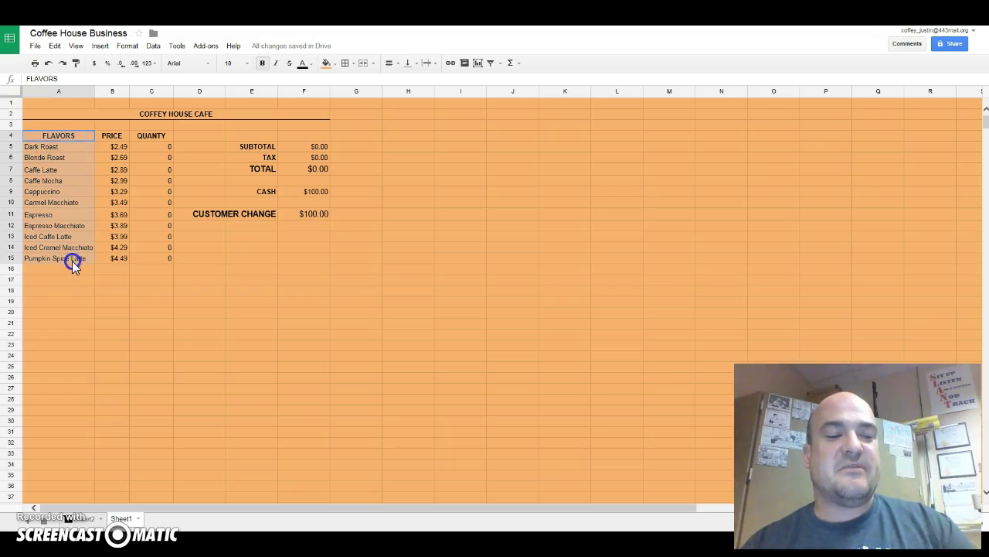
pyautogui.click(145, 283)
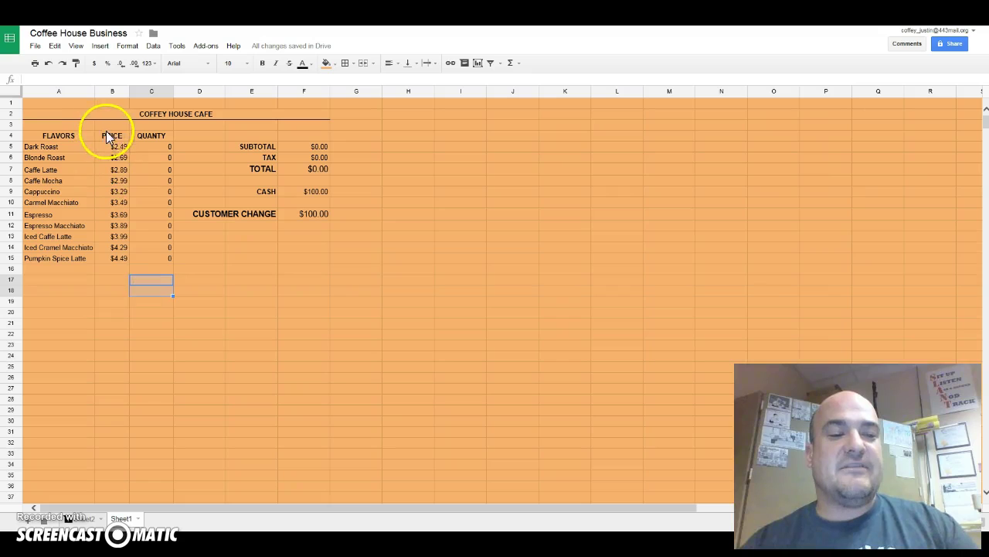
pyautogui.click(107, 135)
pyautogui.moveTo(106, 134); pyautogui.dragTo(118, 258)
pyautogui.click(165, 304)
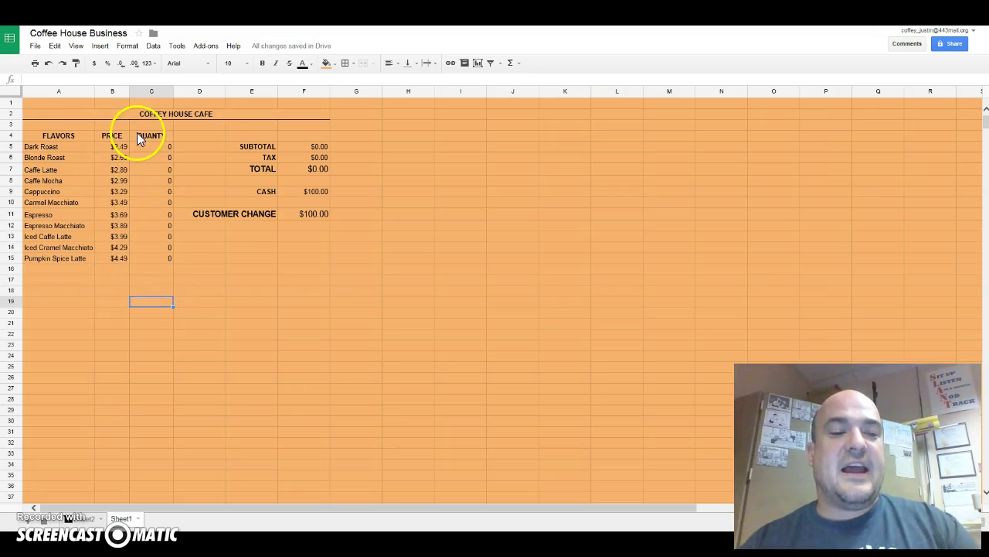
pyautogui.moveTo(146, 134); pyautogui.dragTo(162, 252)
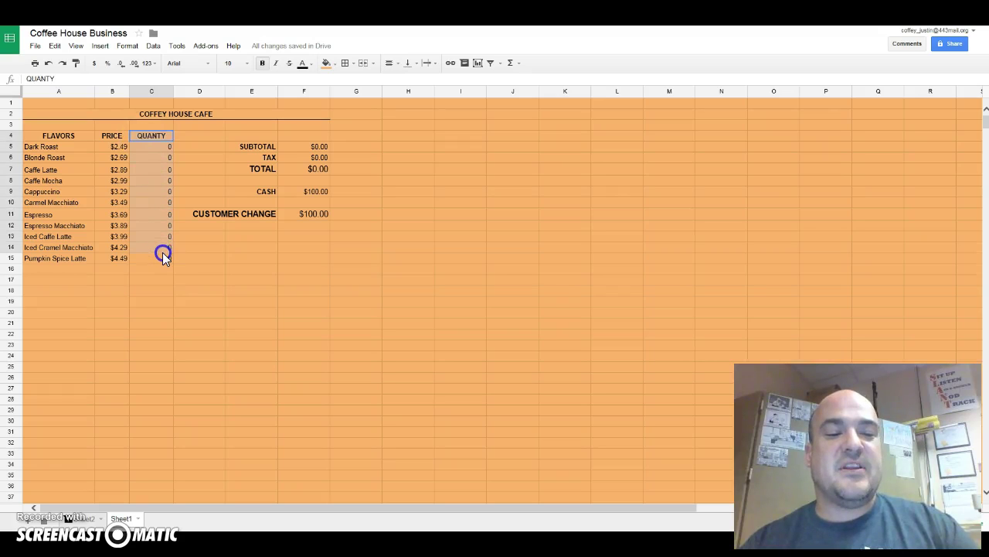
pyautogui.click(192, 279)
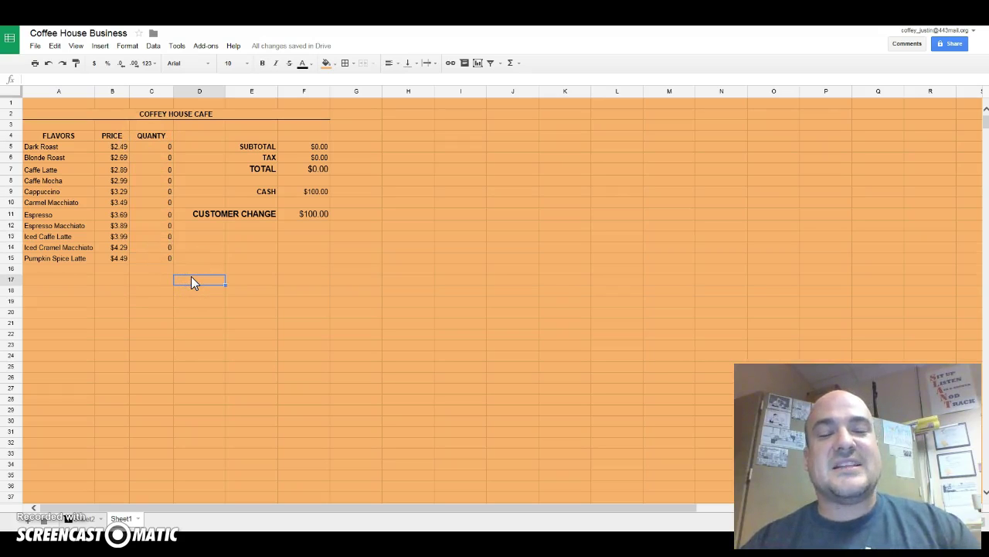
# Clear the cash amount from cell F9 of the café example.
pyautogui.click(308, 216)
pyautogui.click(322, 191)
pyautogui.press('Delete')
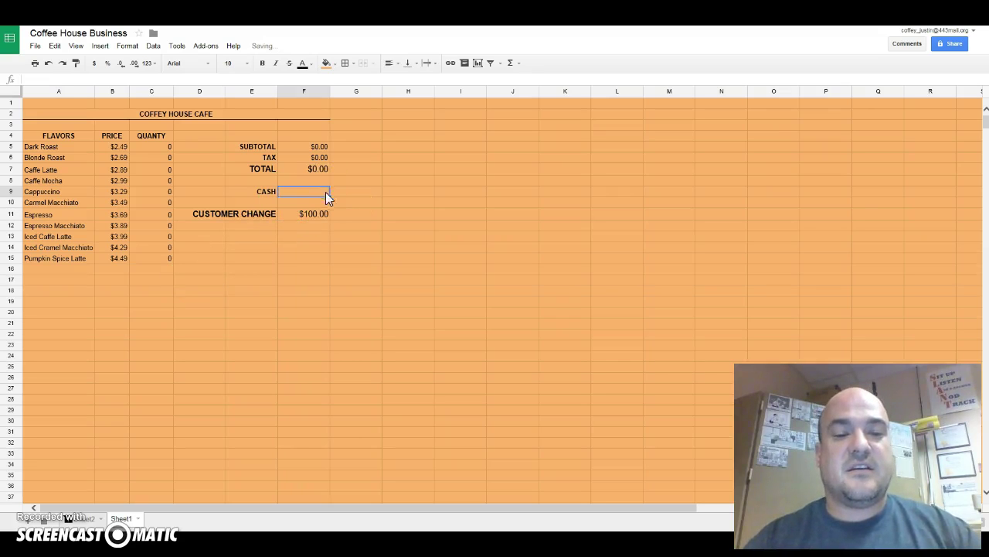
pyautogui.click(347, 206)
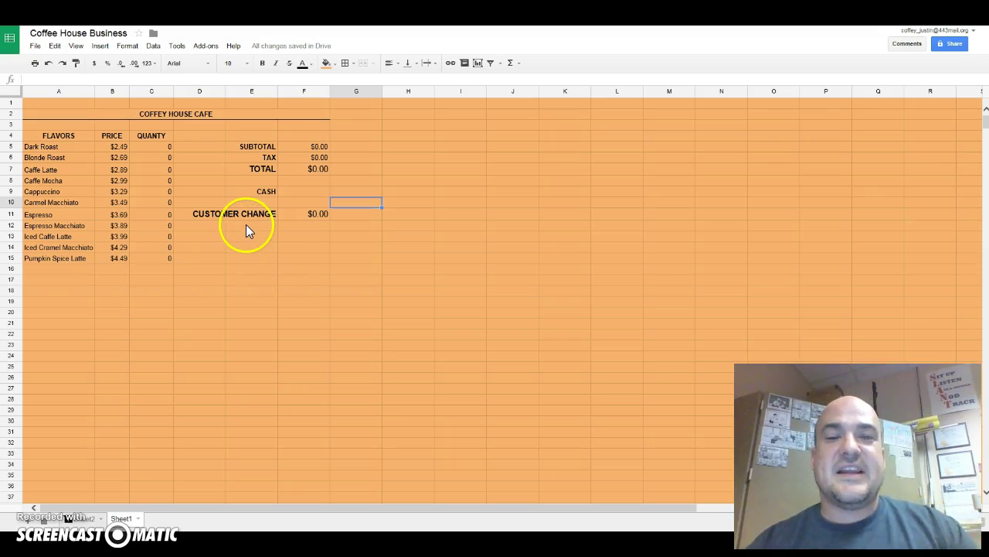
# Enter sample order quantities of 2 for Dark Roast and 3 for Cappuccino in the QUANTY column.
pyautogui.click(165, 148)
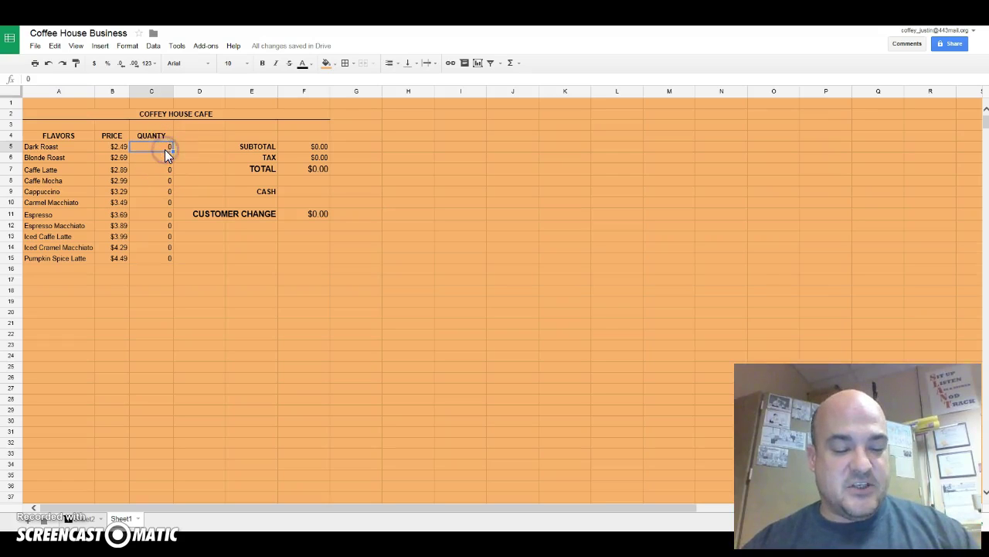
pyautogui.write('2')
pyautogui.press('Return')
pyautogui.press('Down')
pyautogui.press('Down')
pyautogui.press('Down')
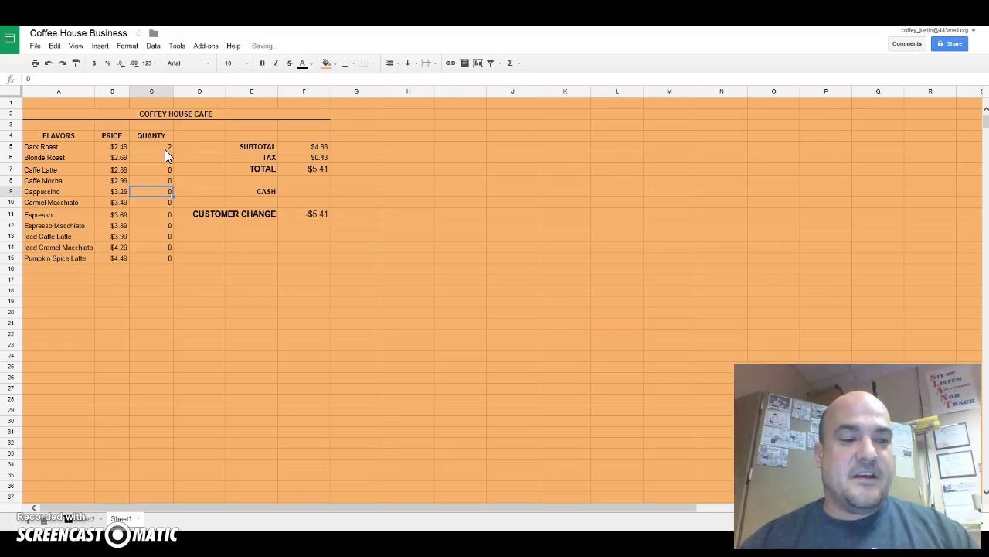
pyautogui.write('3')
pyautogui.press('Return')
# Enter quantities of 4 for Espresso, 2 for Espresso Macchiato and 8 for Pumpkin Spice Latte.
pyautogui.press('Down')
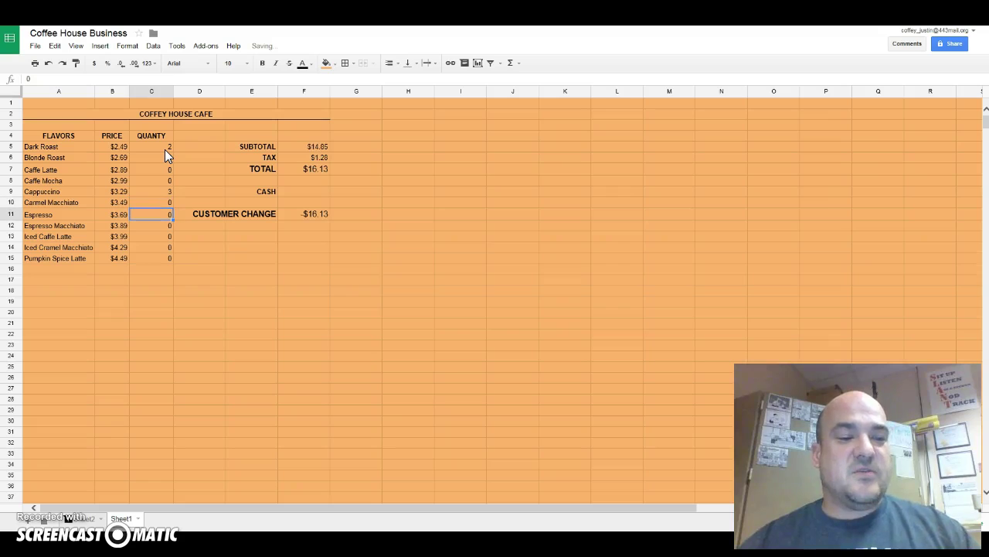
pyautogui.write('4')
pyautogui.press('Return')
pyautogui.press('Down')
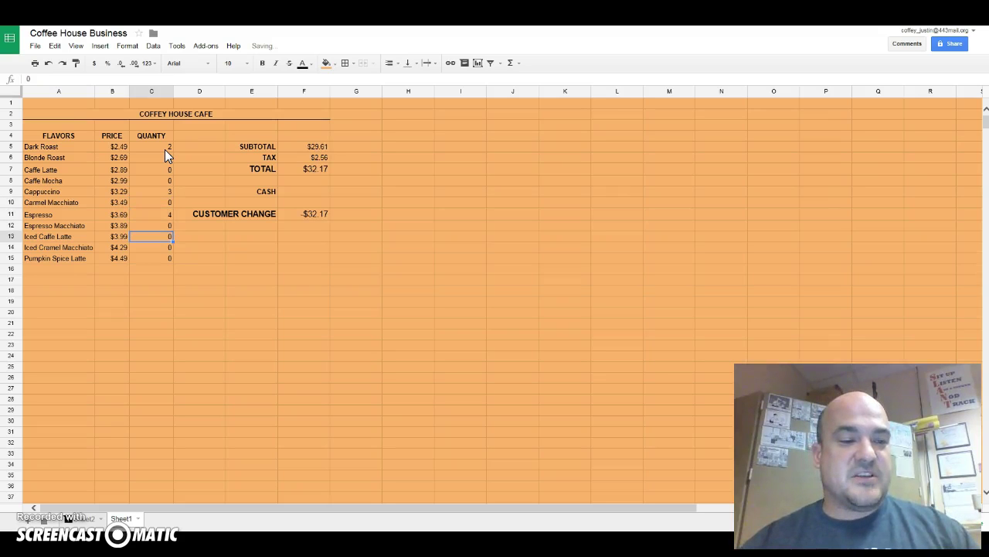
pyautogui.press('Up')
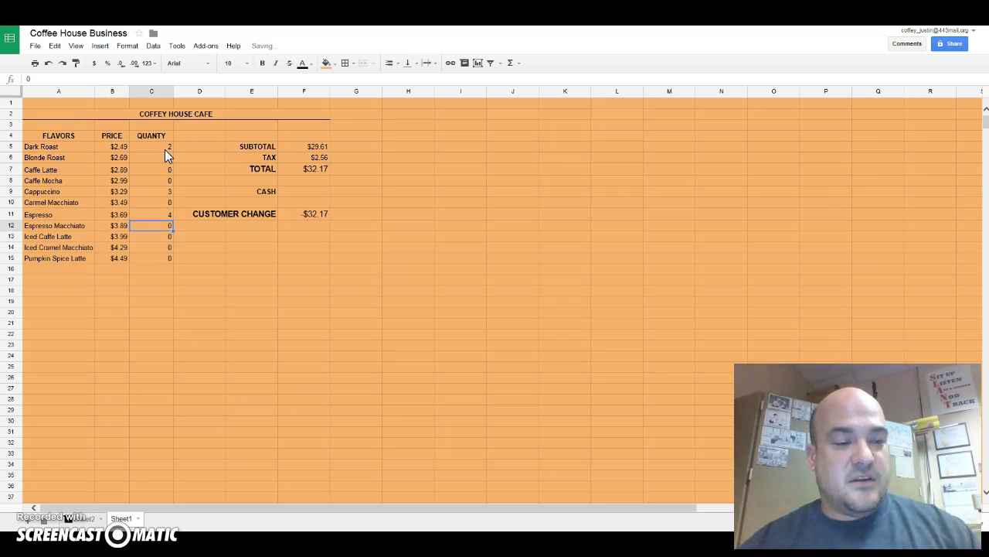
pyautogui.write('2')
pyautogui.press('Return')
pyautogui.press('Down')
pyautogui.press('Down')
pyautogui.write('8')
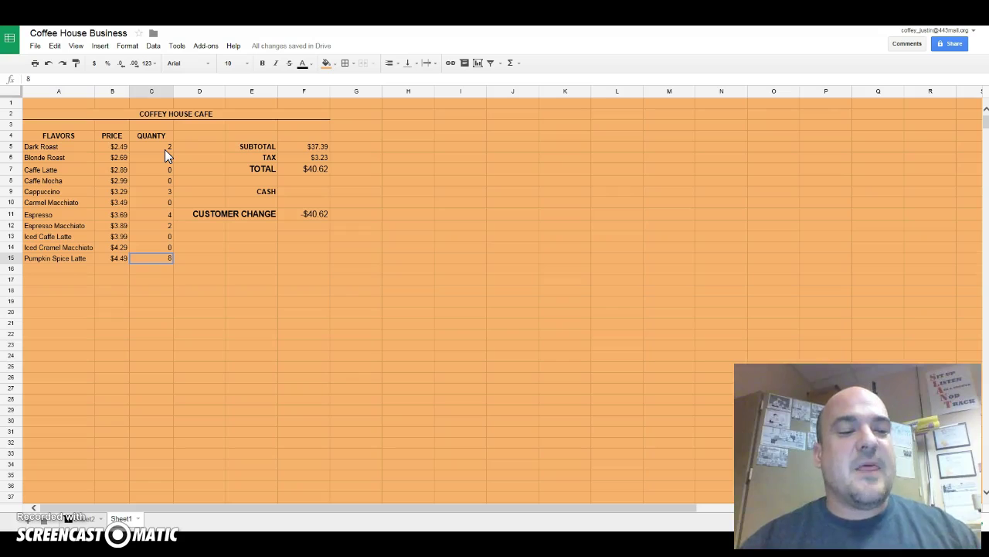
pyautogui.press('Tab')
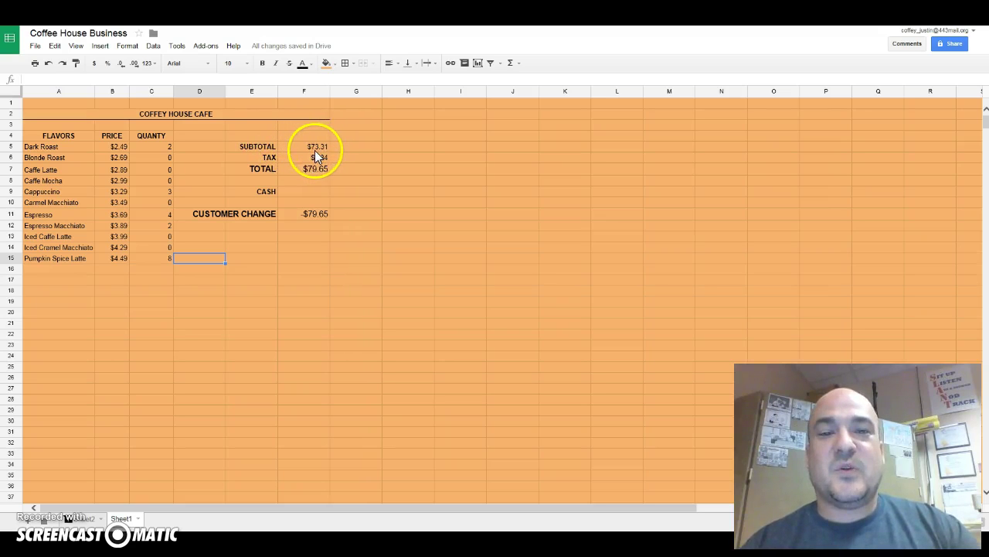
# Enter 100 as the customer's cash payment in cell F9.
pyautogui.click(324, 193)
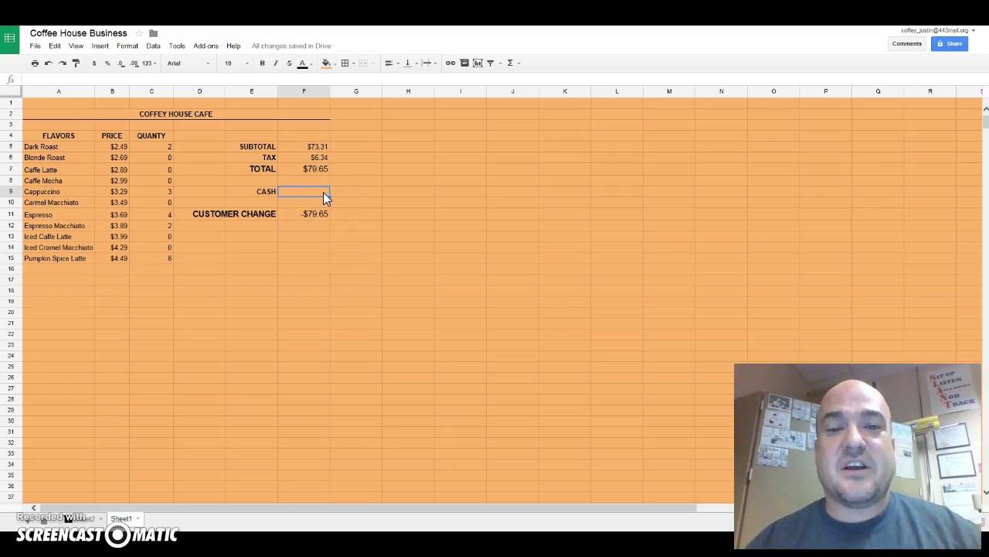
pyautogui.write('100')
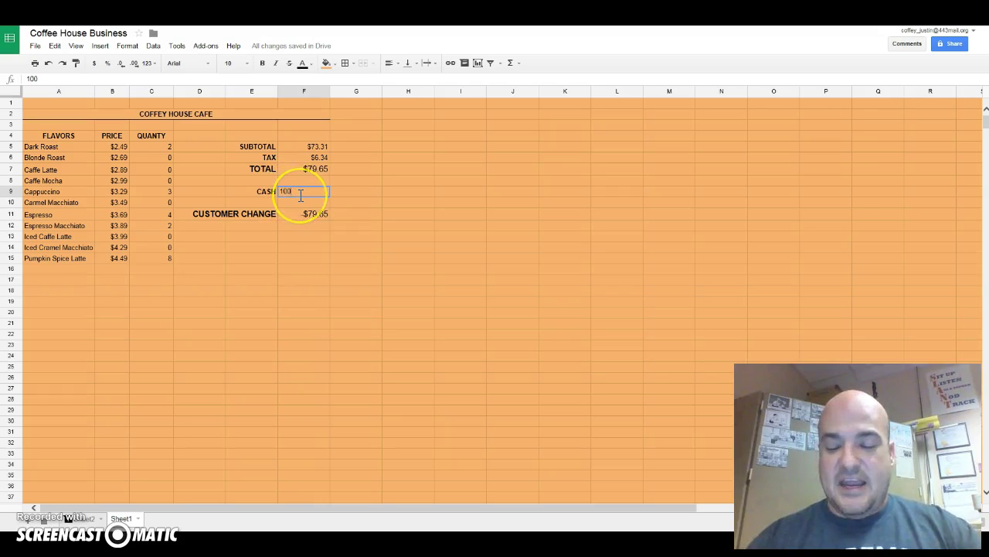
pyautogui.press('Return')
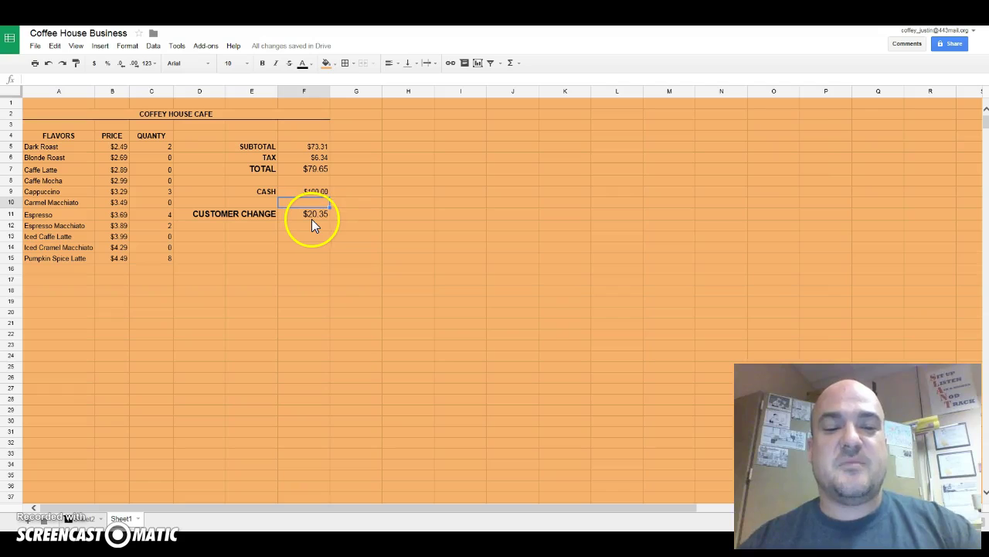
# Review the whole café table from the title down to the last flavor, including the totals and customer change.
pyautogui.click(326, 257)
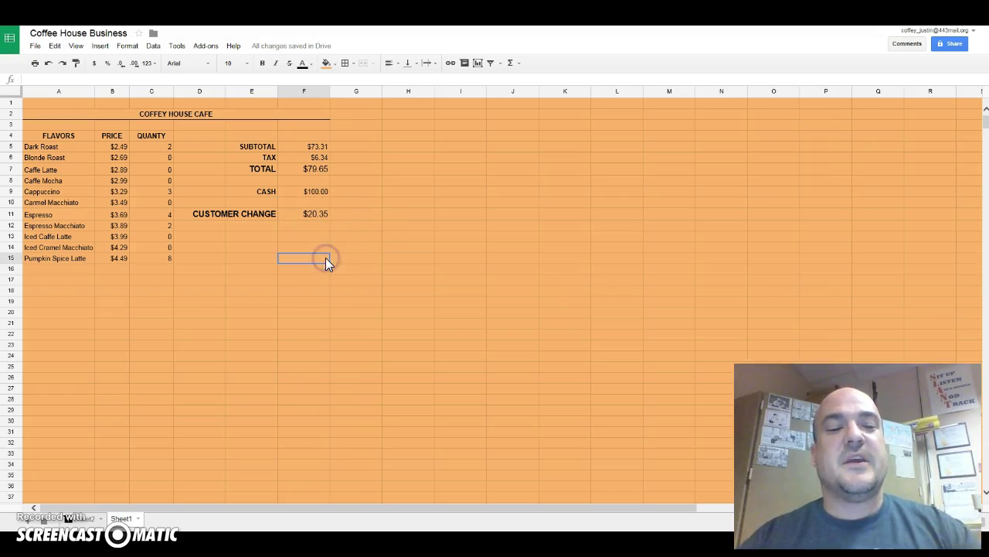
pyautogui.moveTo(57, 101); pyautogui.dragTo(401, 263)
pyautogui.click(527, 303)
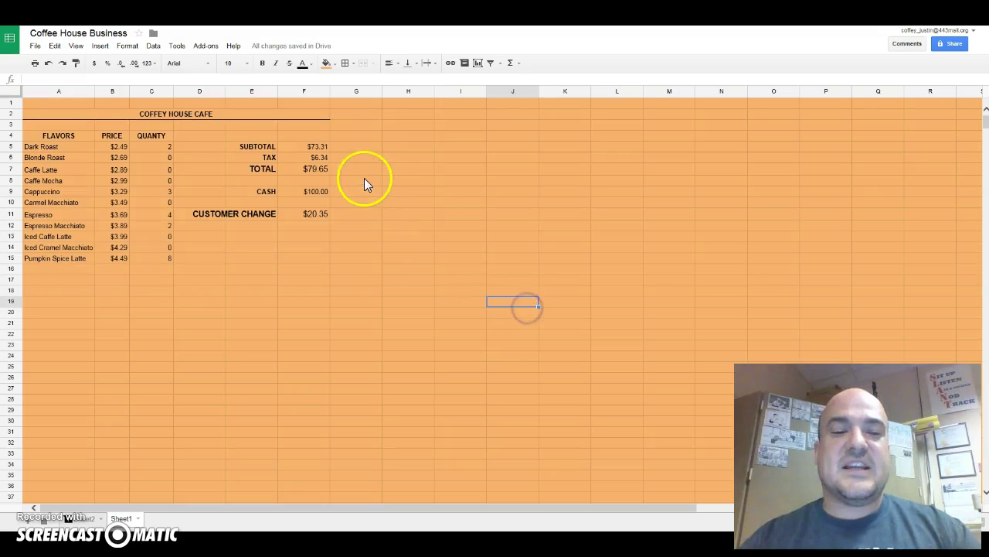